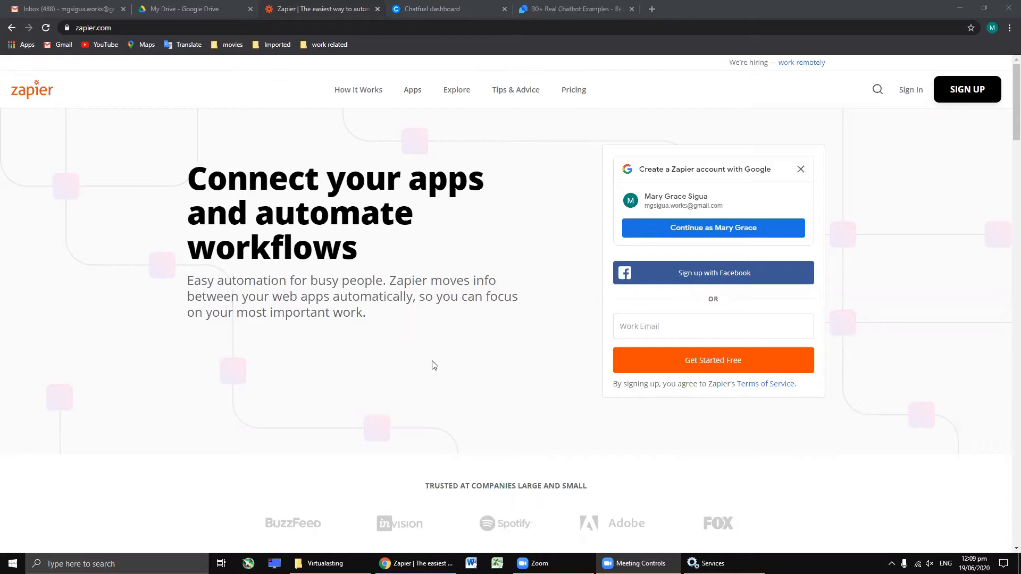
pyautogui.scroll(-2, 434, 365)
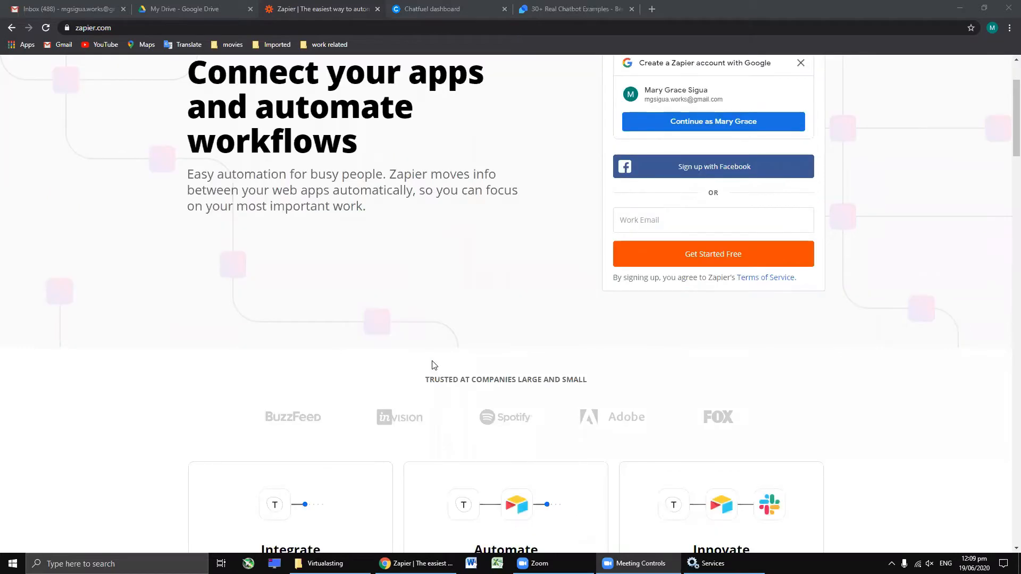
pyautogui.scroll(-2, 434, 365)
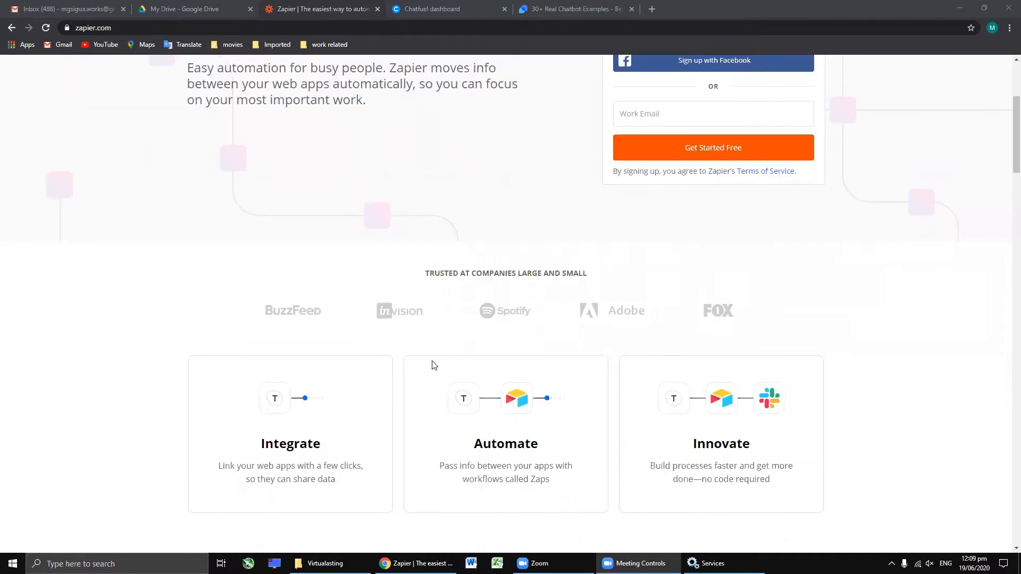
pyautogui.scroll(-1, 434, 365)
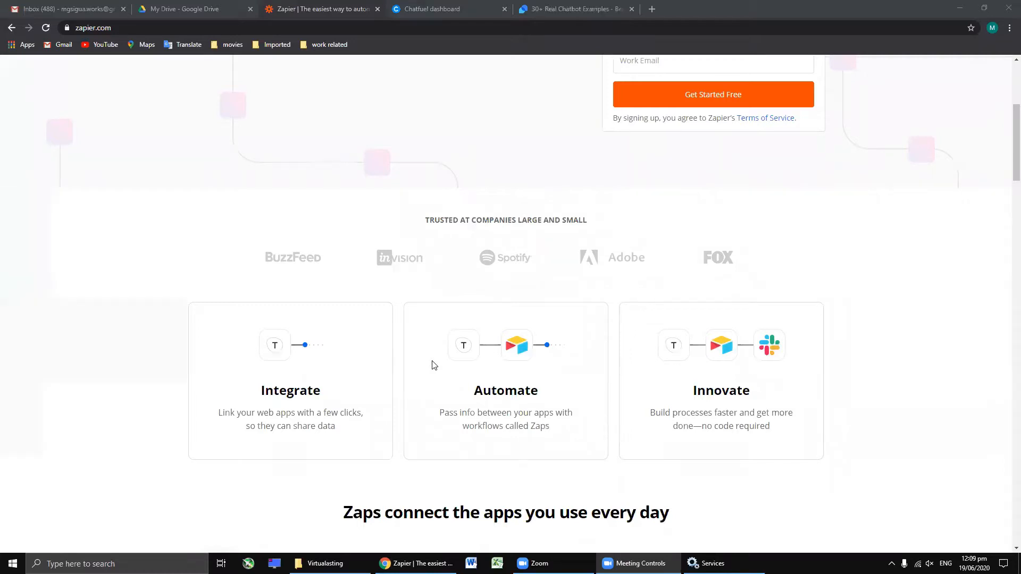
pyautogui.scroll(5, 433, 365)
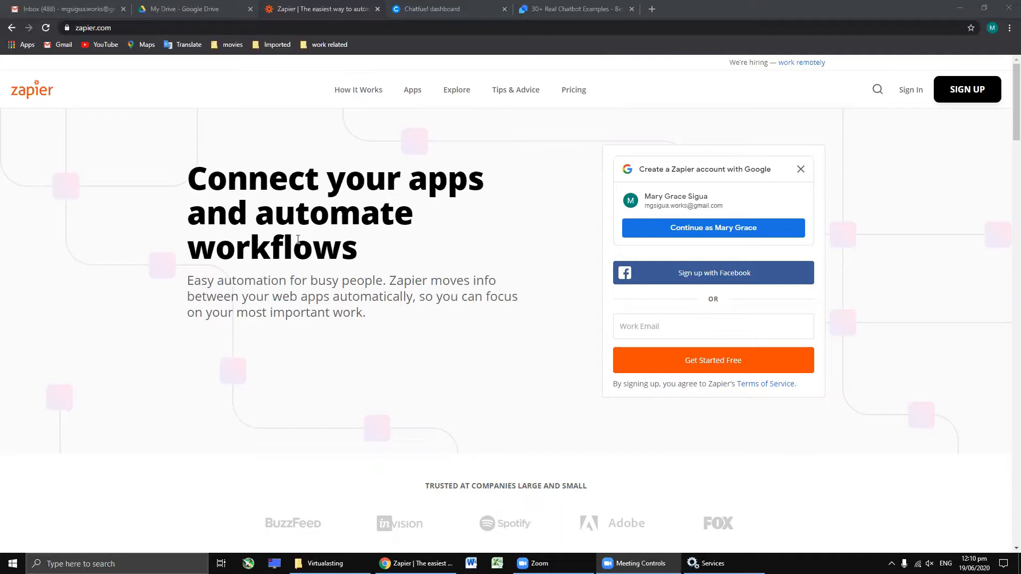
pyautogui.scroll(-1, 587, 351)
pyautogui.scroll(1, 587, 351)
pyautogui.click(710, 353)
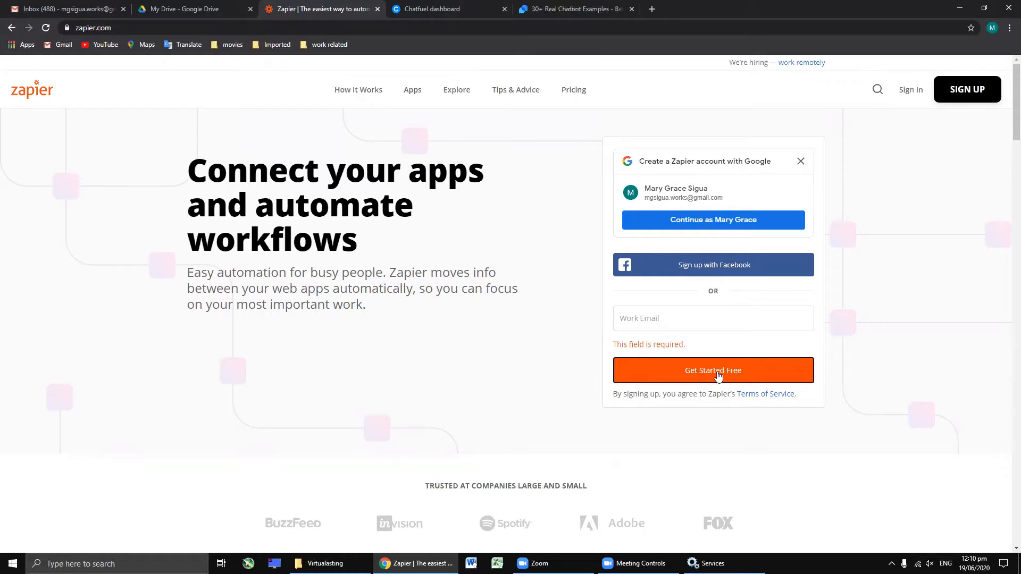
pyautogui.click(680, 314)
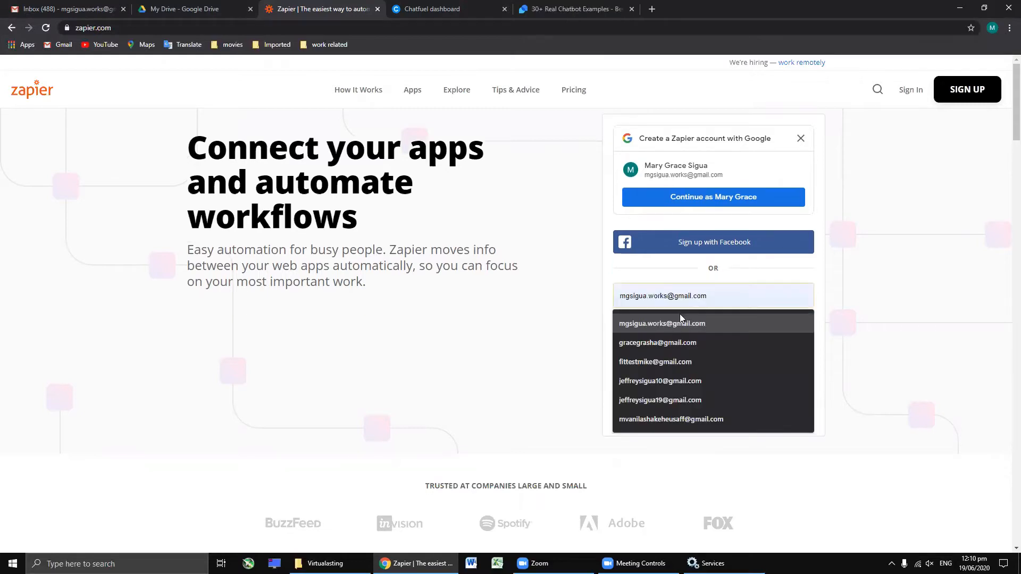
pyautogui.click(536, 313)
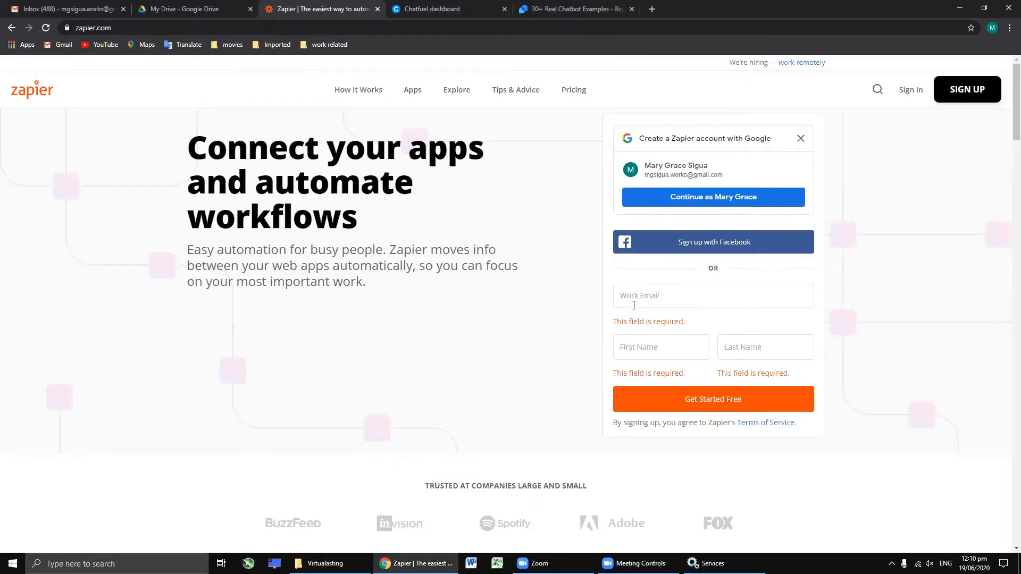
# - Sign in to Zapier with the existing Google work account
pyautogui.click(714, 198)
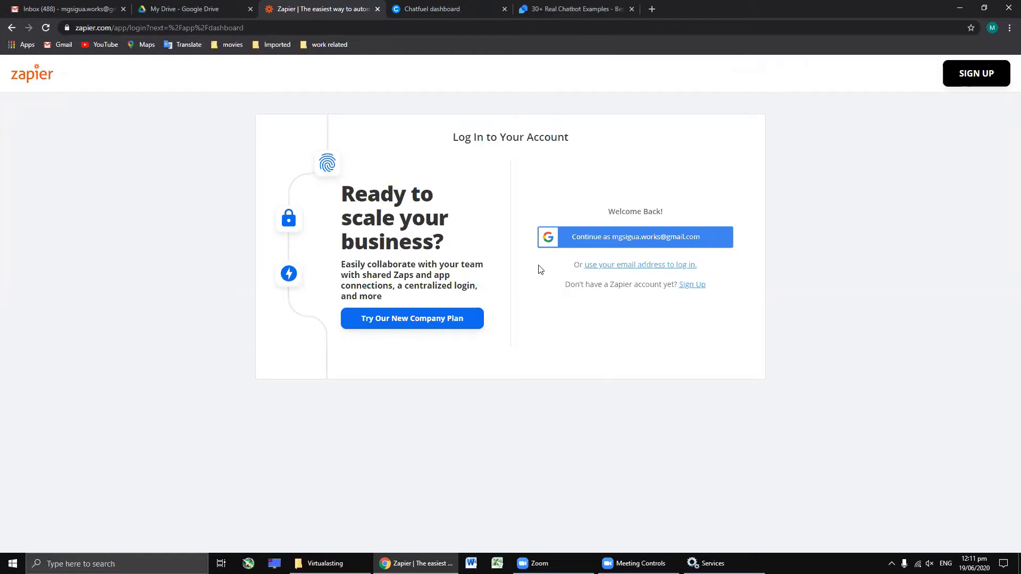
pyautogui.click(623, 239)
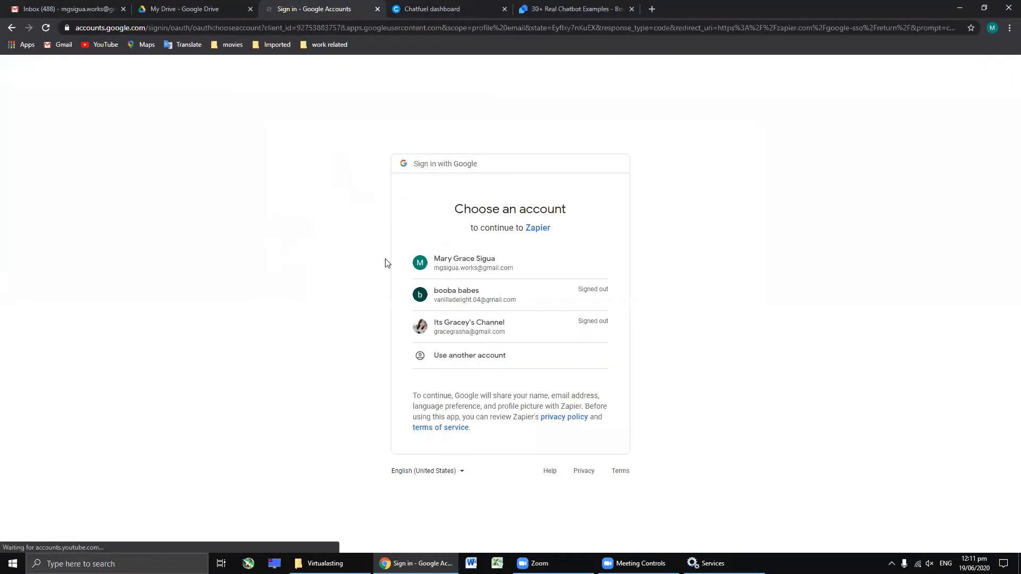
pyautogui.click(462, 272)
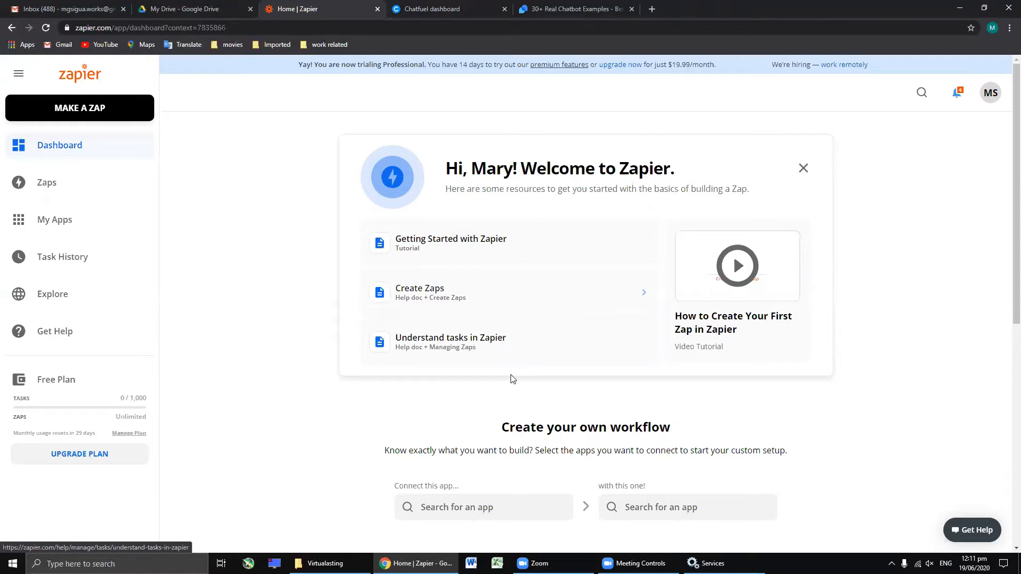
# - Start creating a new Zap from the Zapier dashboard
pyautogui.scroll(-1, 511, 378)
pyautogui.scroll(-2, 512, 375)
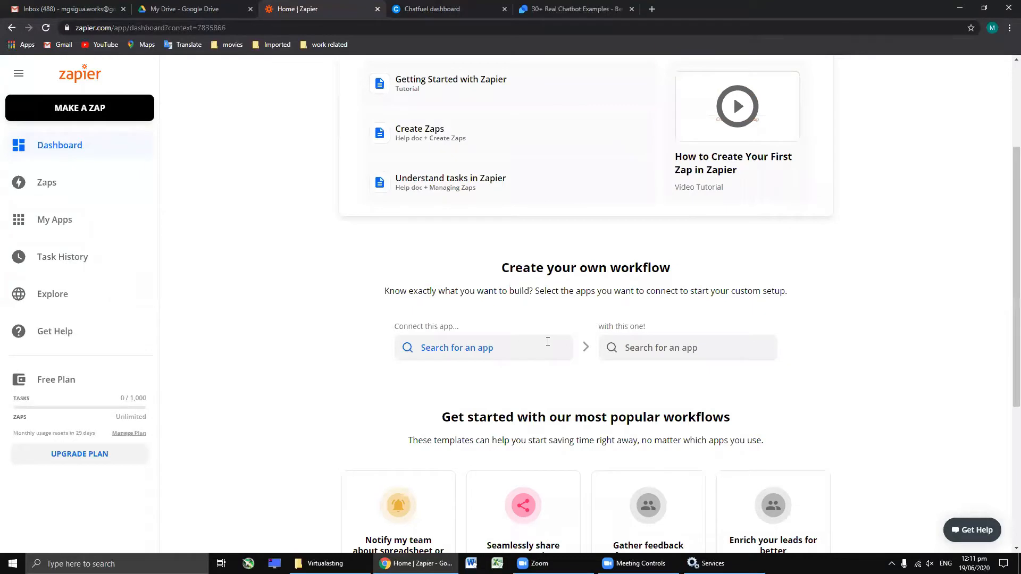
pyautogui.scroll(3, 547, 341)
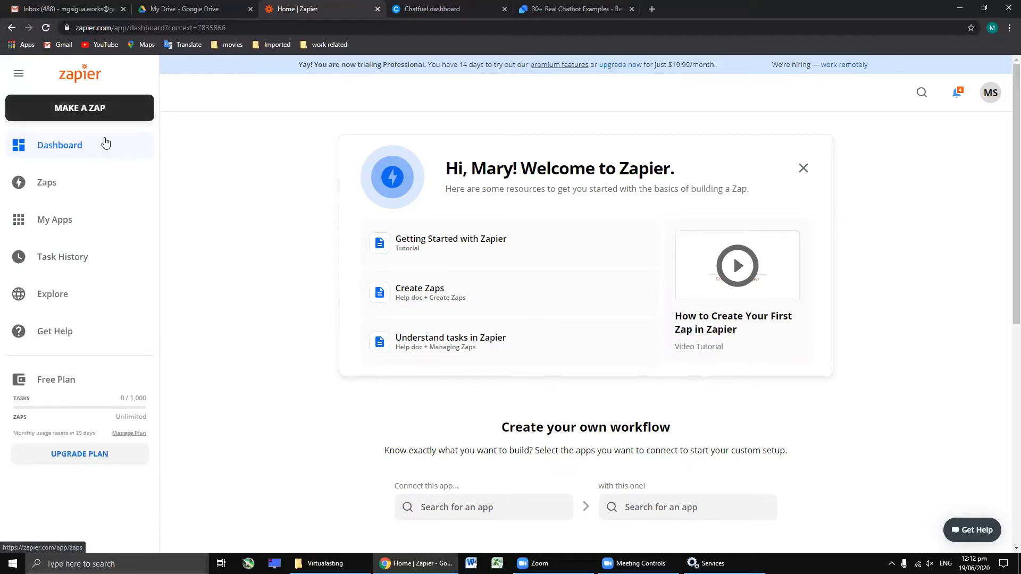
pyautogui.click(85, 109)
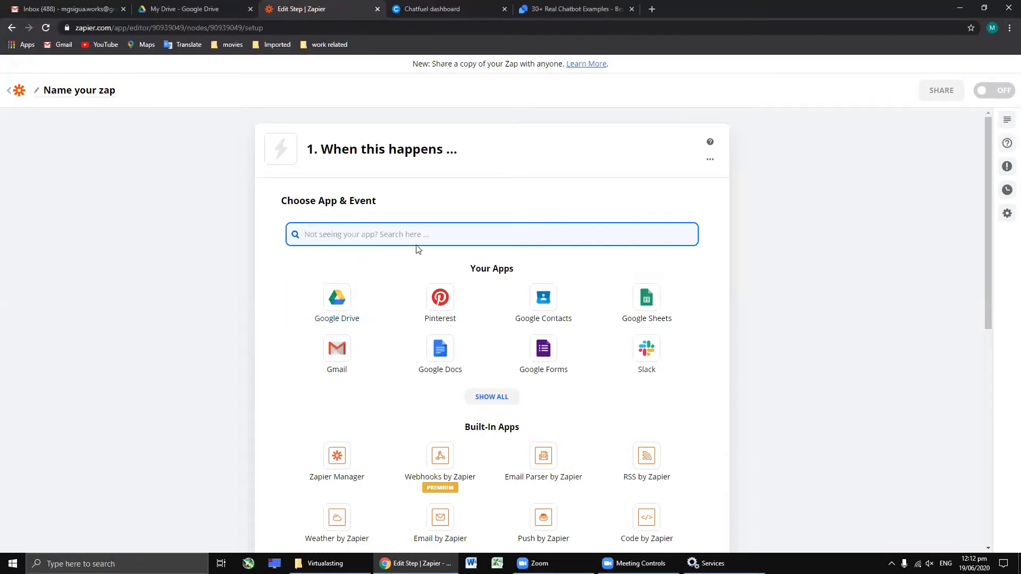
# - Search the available apps for "pinterest" and choose Pinterest as the Zap's trigger app
pyautogui.scroll(-1, 405, 314)
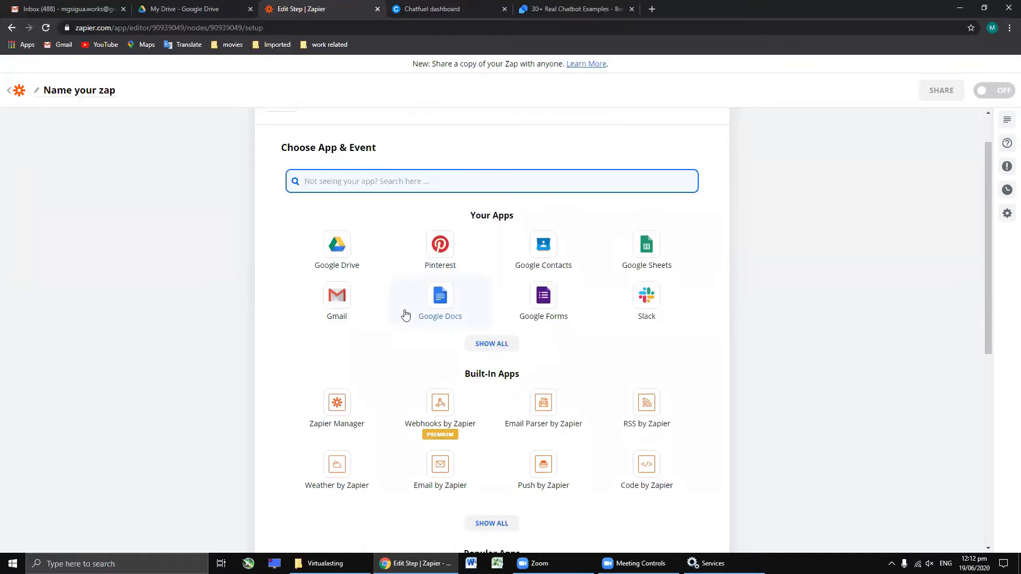
pyautogui.scroll(-6, 405, 314)
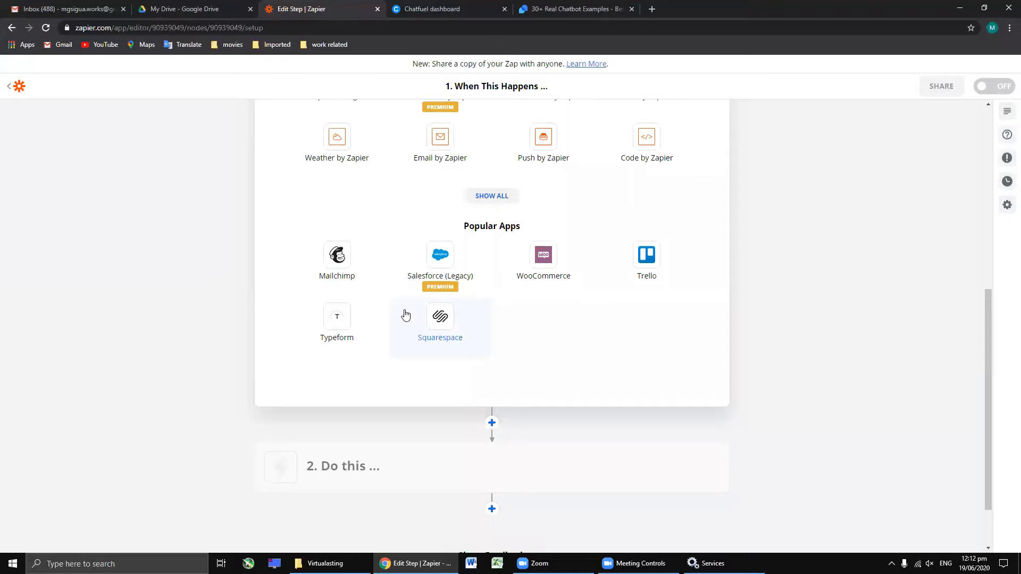
pyautogui.scroll(-1, 403, 335)
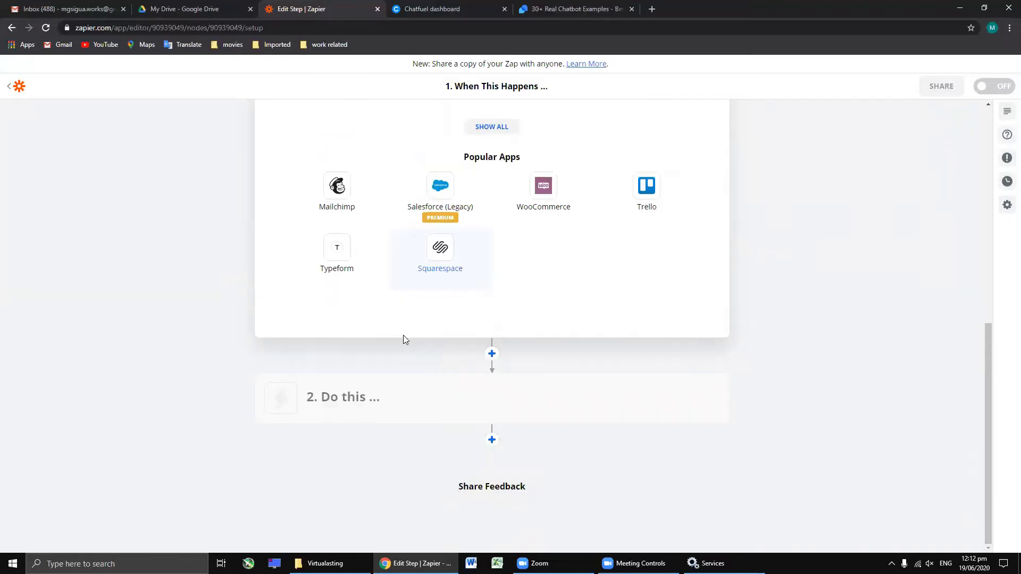
pyautogui.scroll(4, 403, 335)
pyautogui.scroll(5, 403, 340)
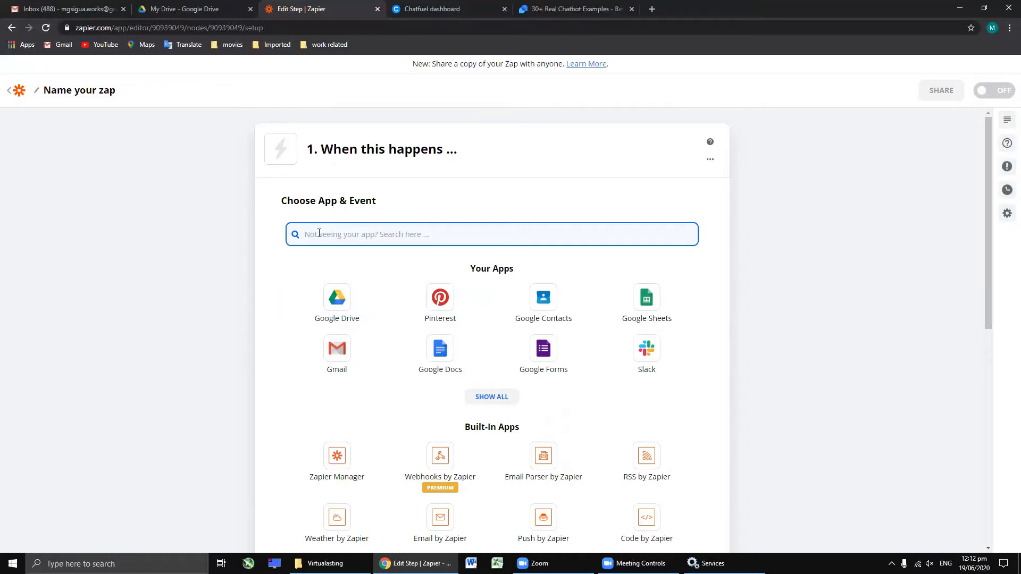
pyautogui.write('pinterest')
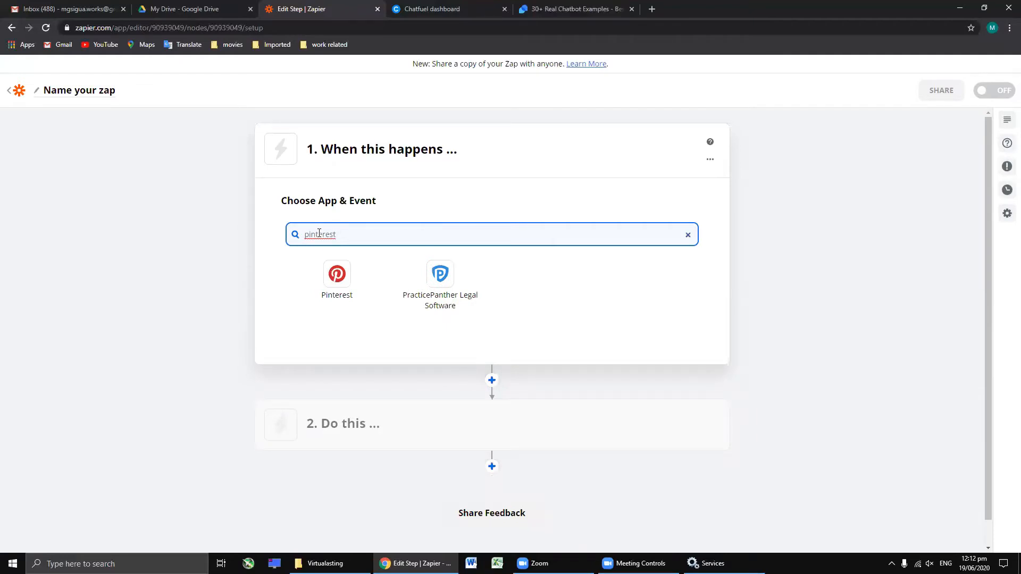
pyautogui.click(338, 292)
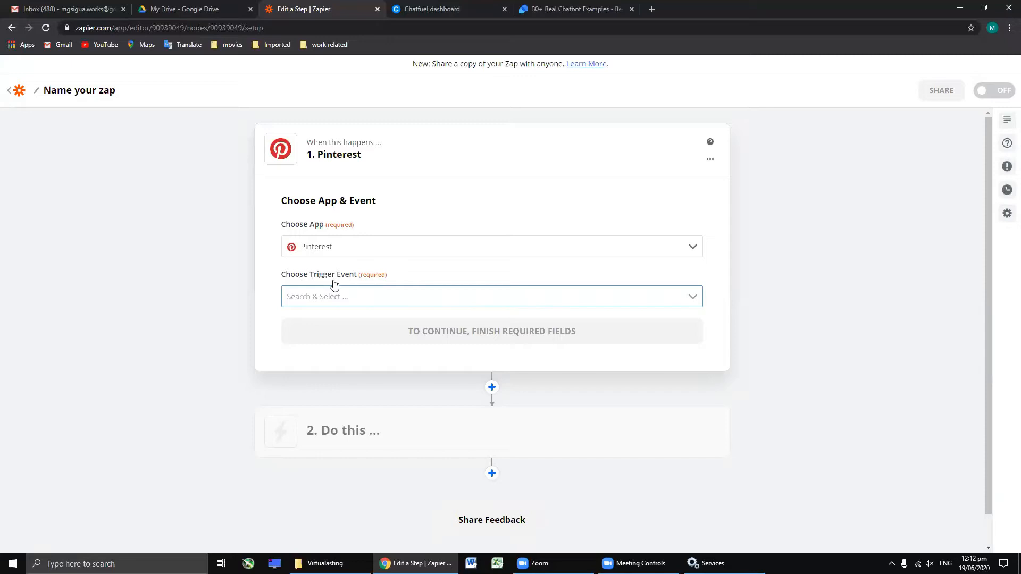
# - Set the Pinterest trigger event to New Pin and continue to the account selection
pyautogui.click(306, 298)
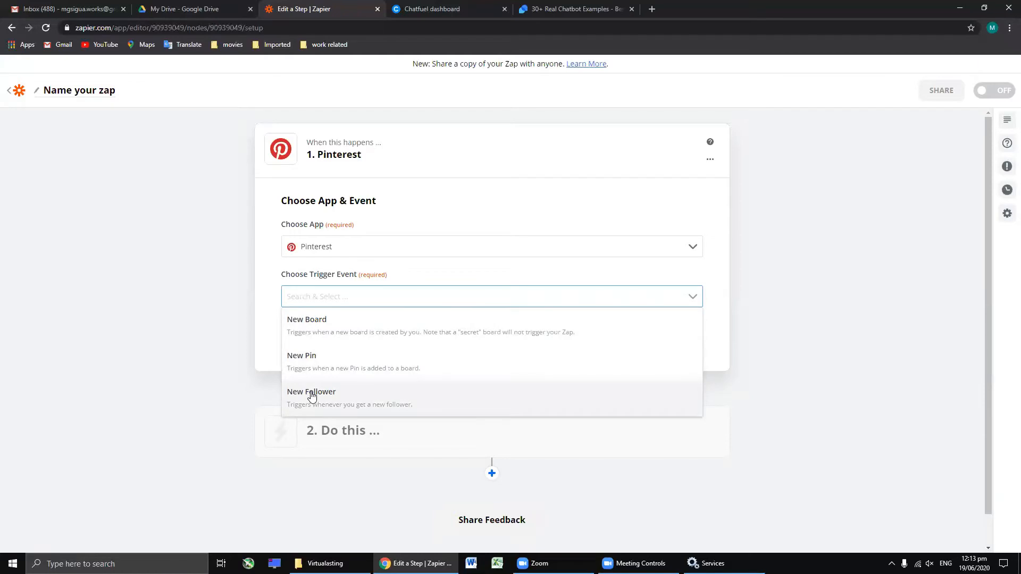
pyautogui.click(312, 361)
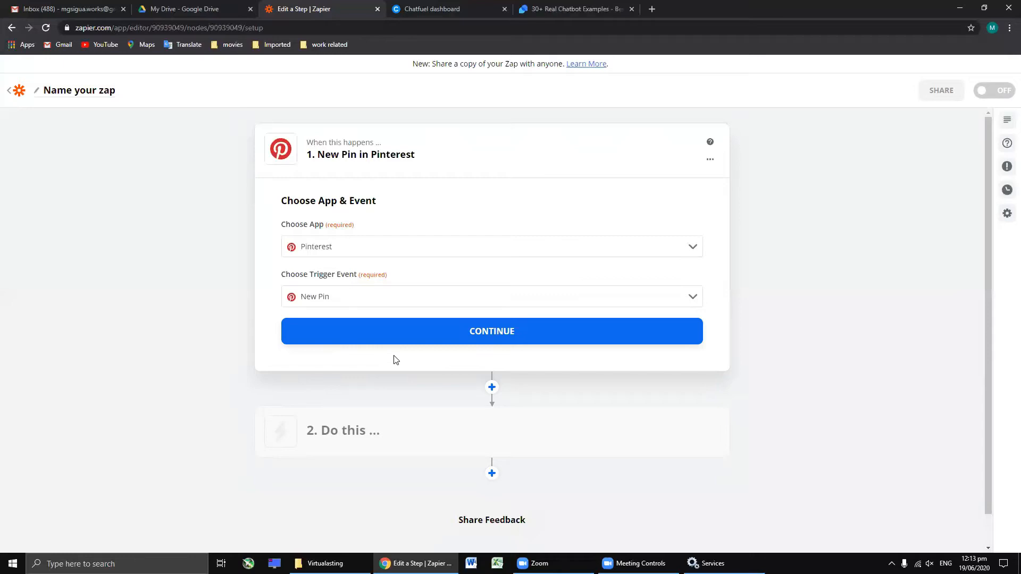
pyautogui.click(495, 334)
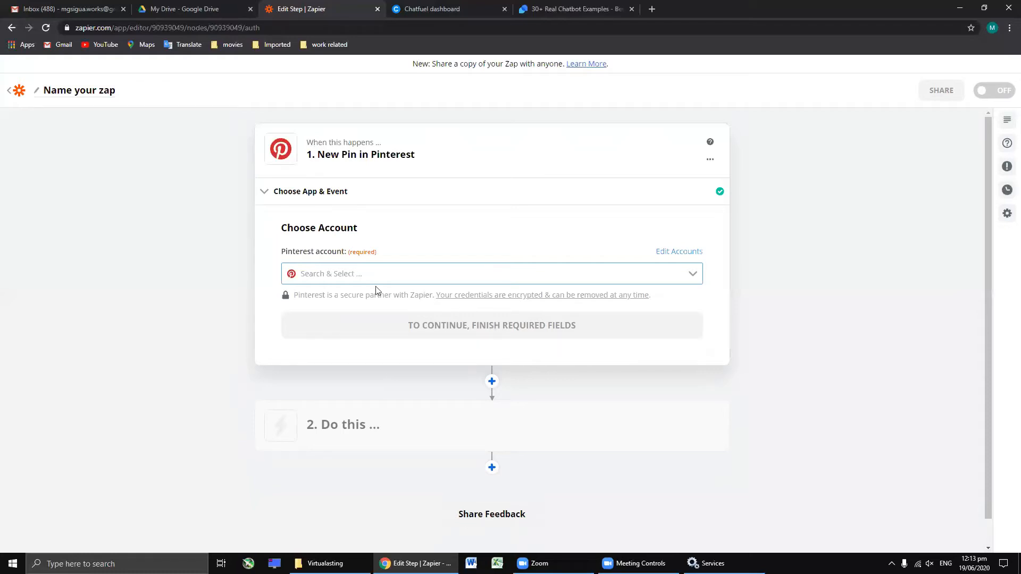
# - Select the already connected Pinterest account for the New Pin trigger and continue to the pin customization
pyautogui.click(342, 275)
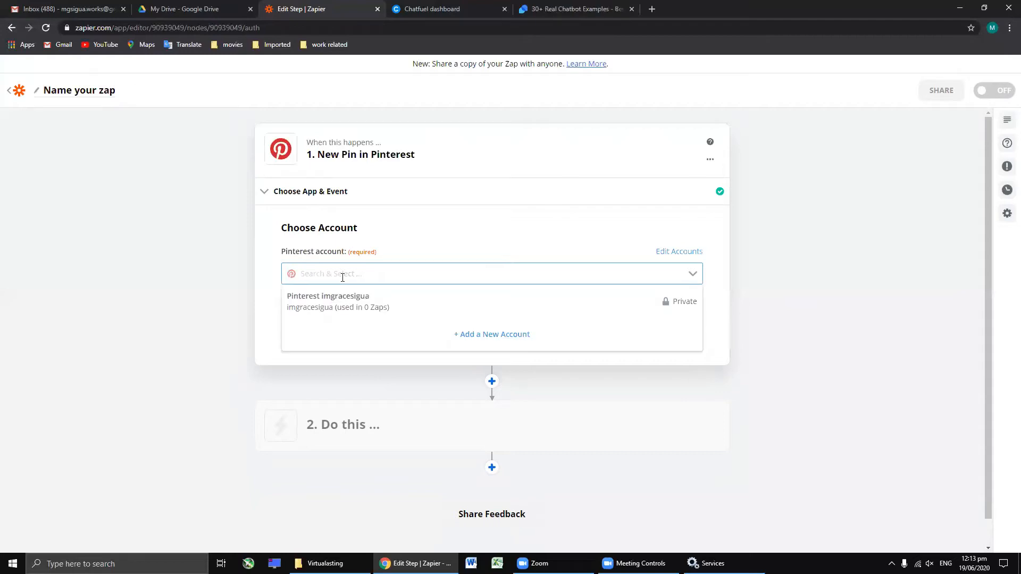
pyautogui.click(332, 280)
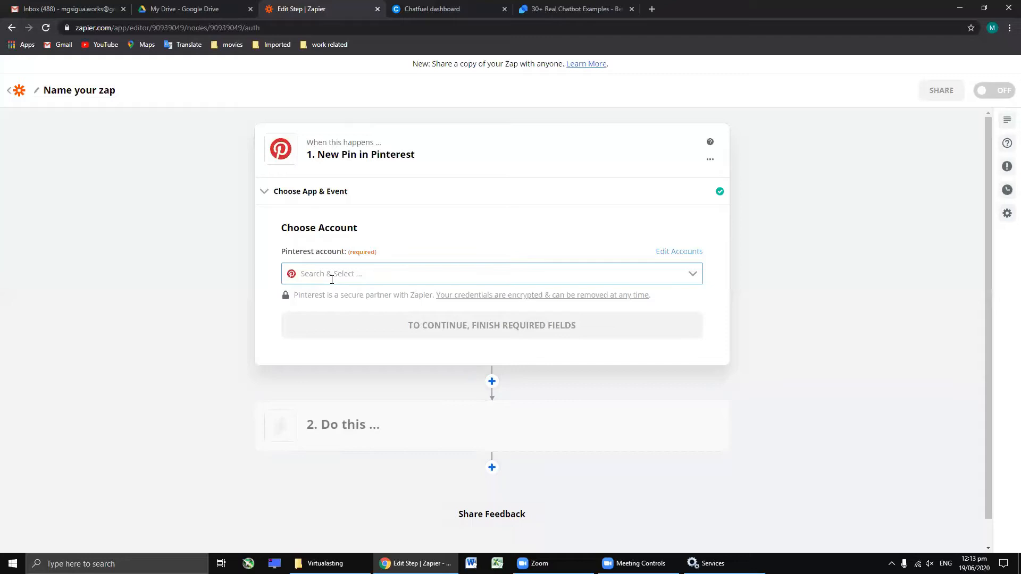
pyautogui.click(331, 274)
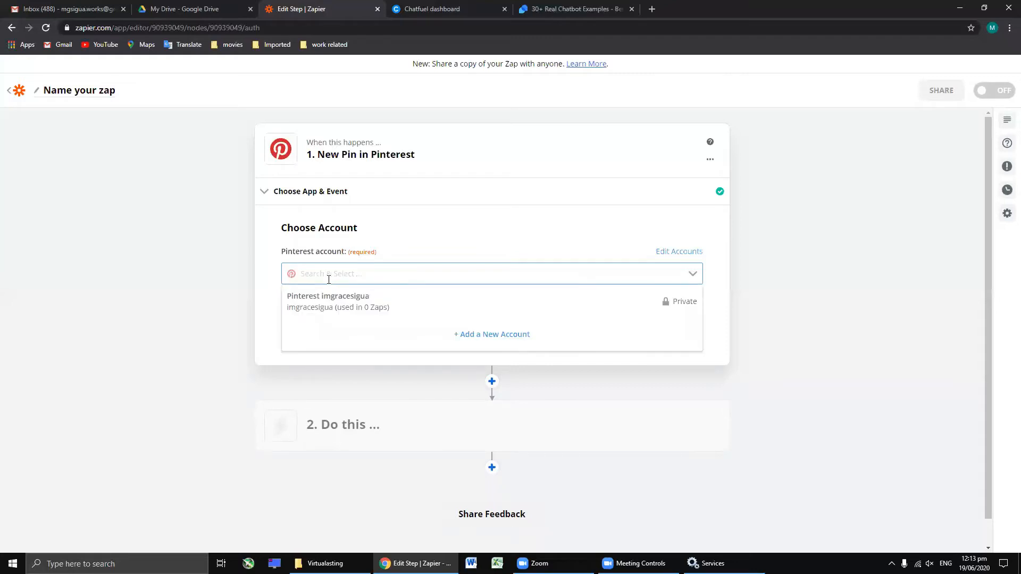
pyautogui.click(326, 279)
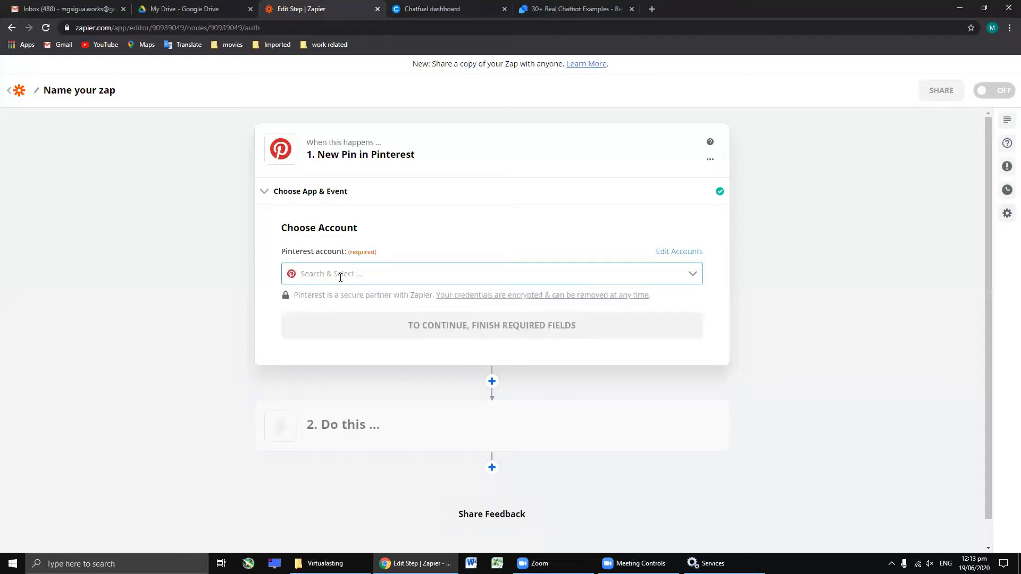
pyautogui.click(320, 274)
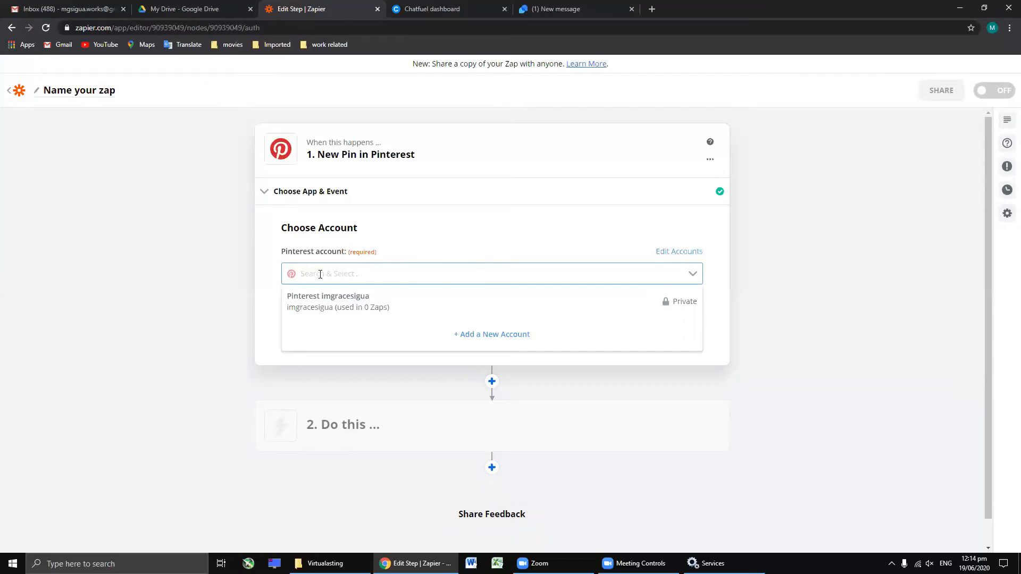
pyautogui.click(312, 310)
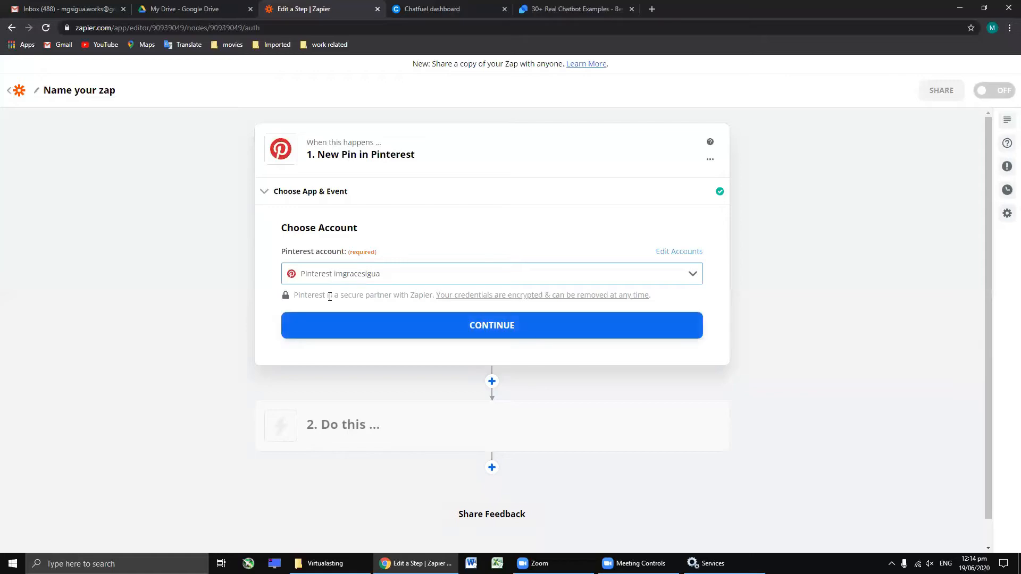
pyautogui.click(503, 334)
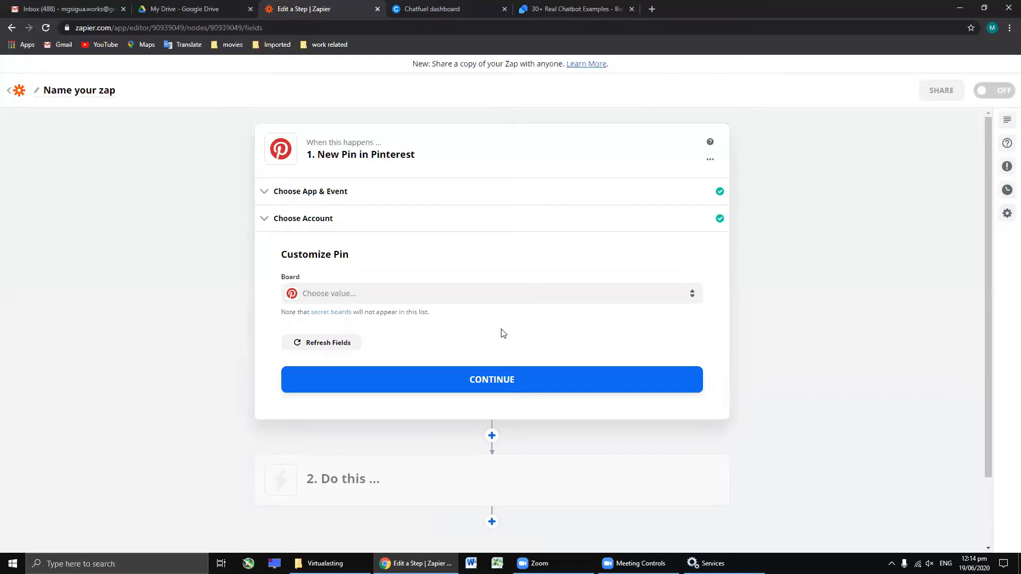
# - Go back to review the Pinterest account choices, keep the selected account and return to the pin customization
pyautogui.click(334, 296)
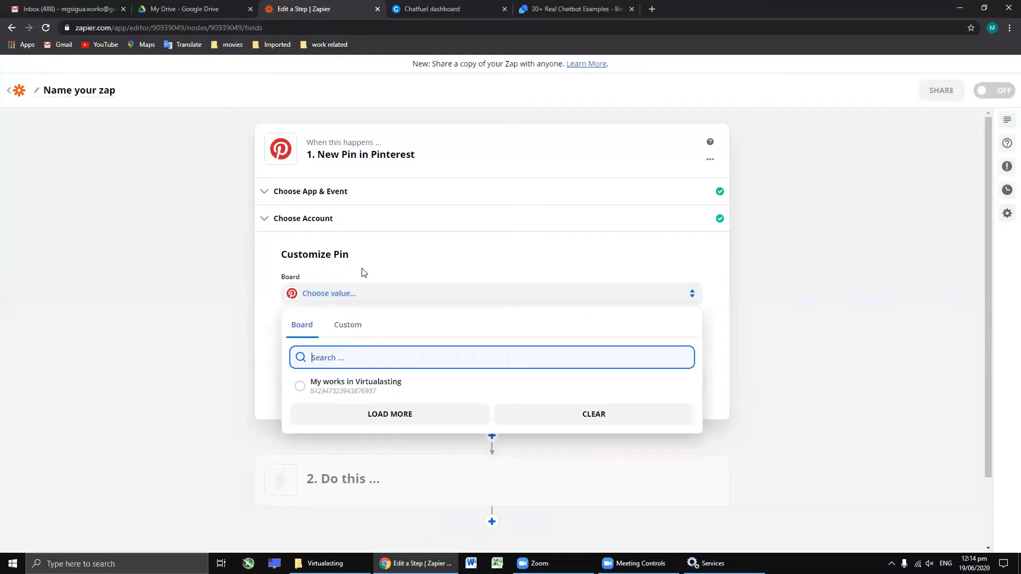
pyautogui.click(321, 219)
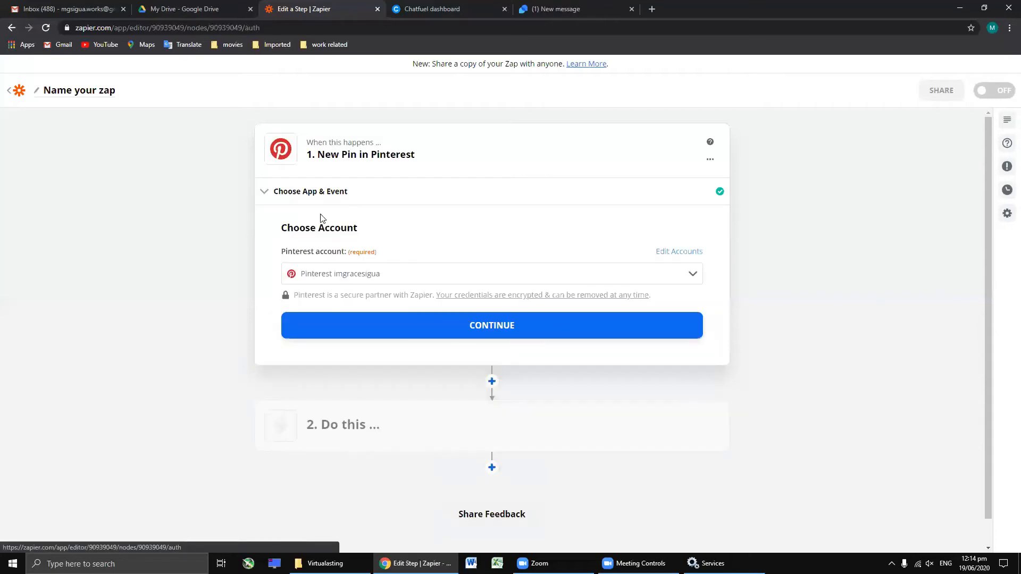
pyautogui.click(335, 269)
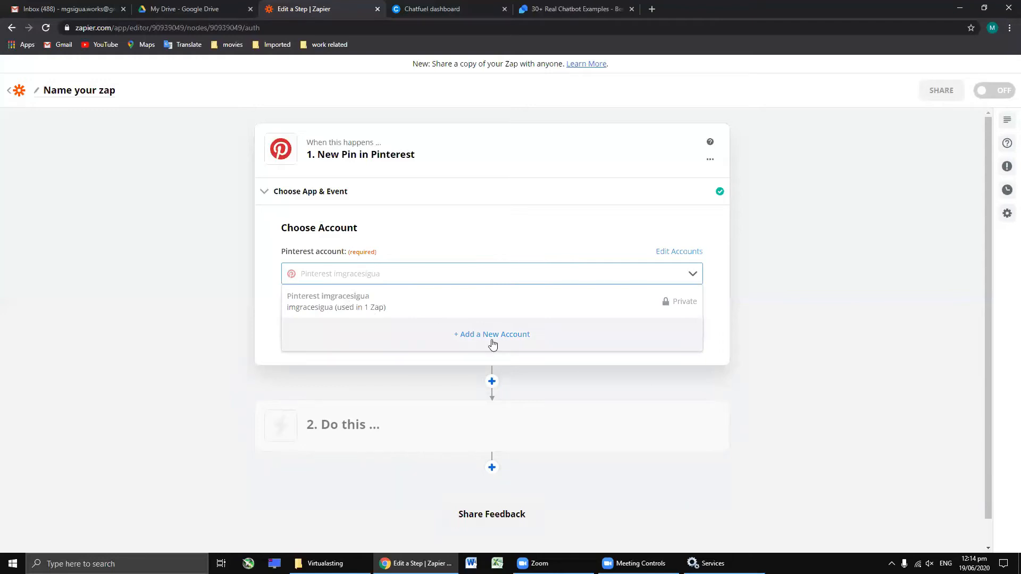
pyautogui.click(407, 257)
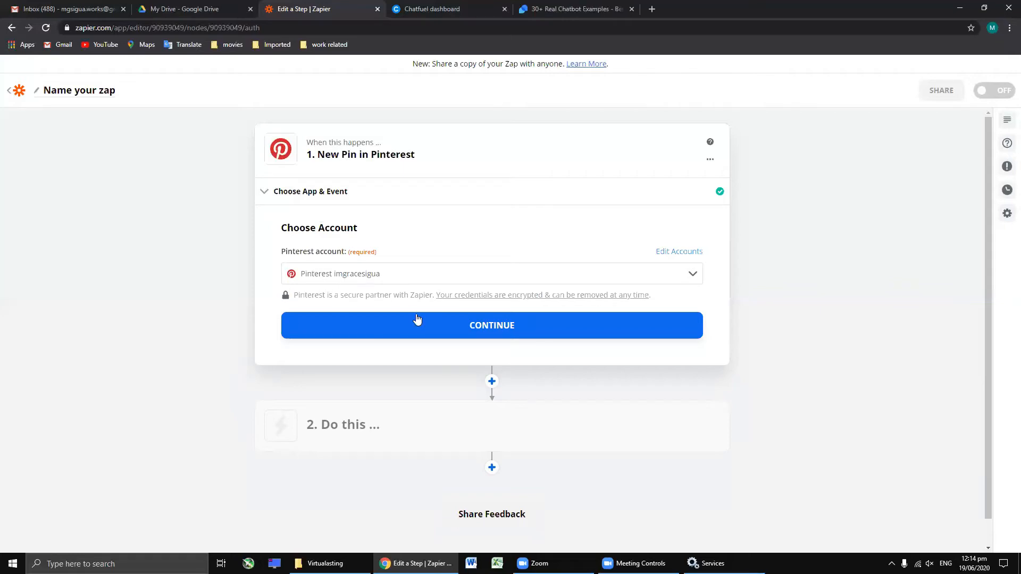
pyautogui.click(492, 332)
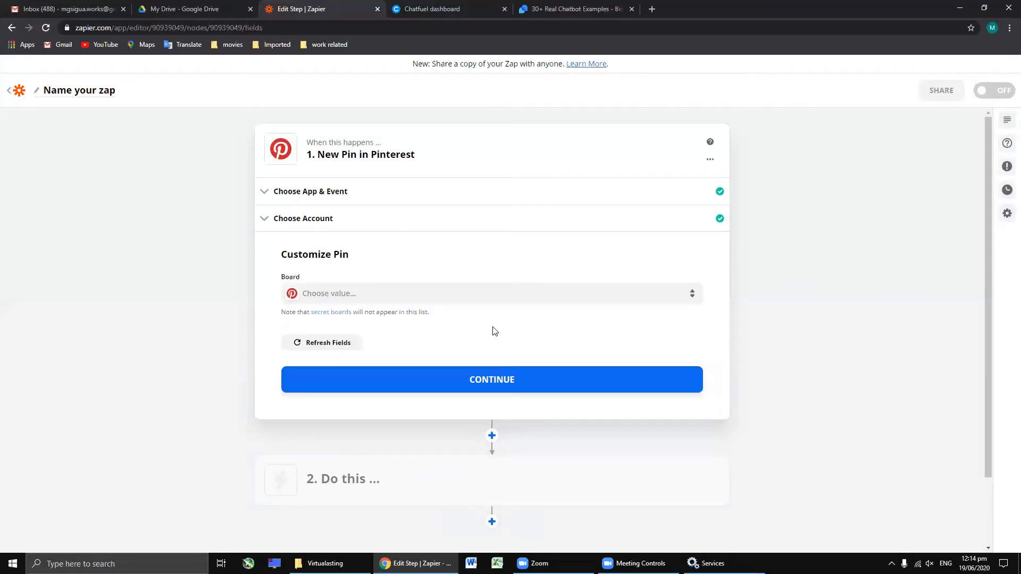
# - Set the New Pin trigger's board to My works in Virtualasting and continue to the trigger test
pyautogui.click(336, 295)
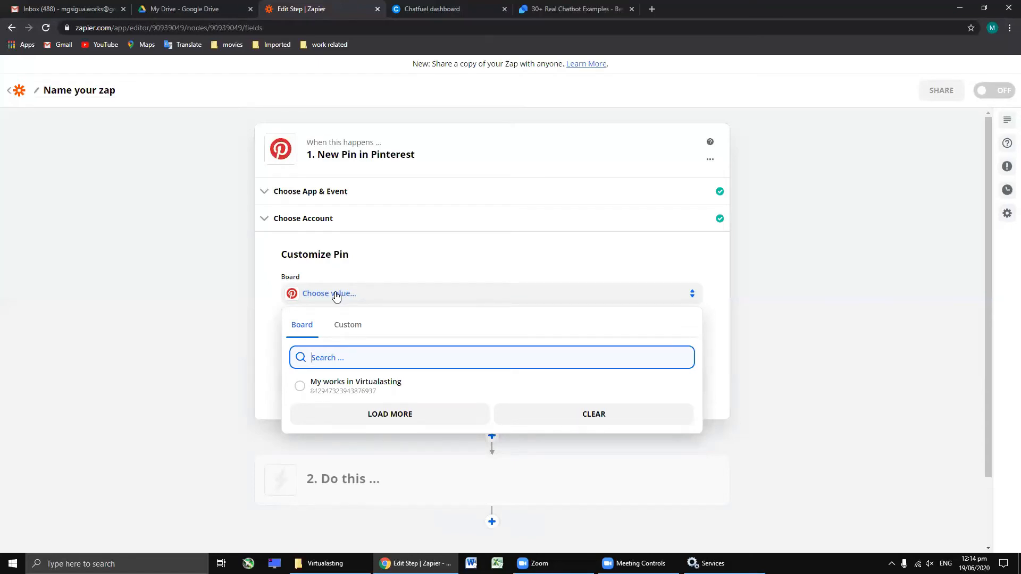
pyautogui.click(327, 390)
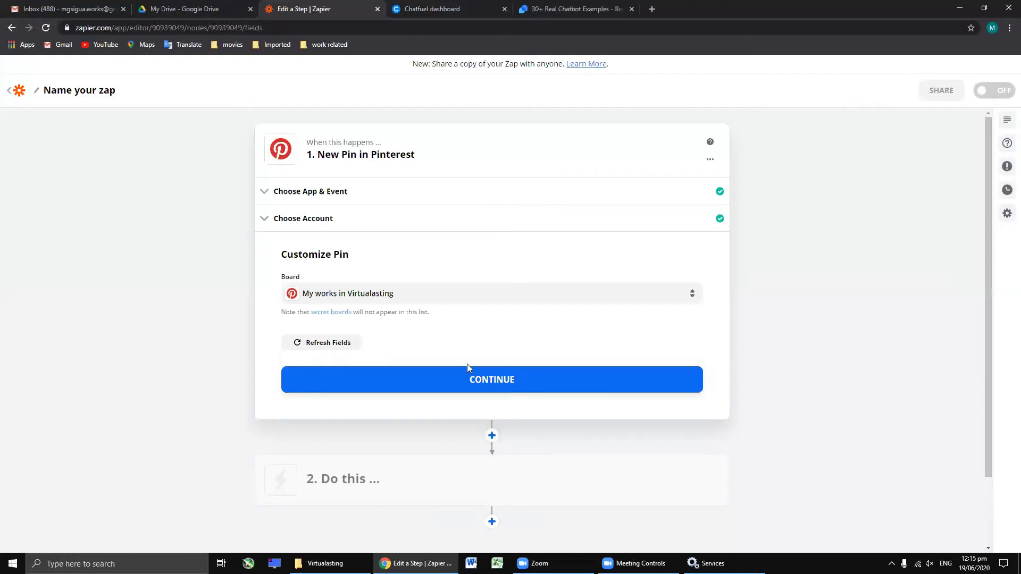
pyautogui.click(497, 381)
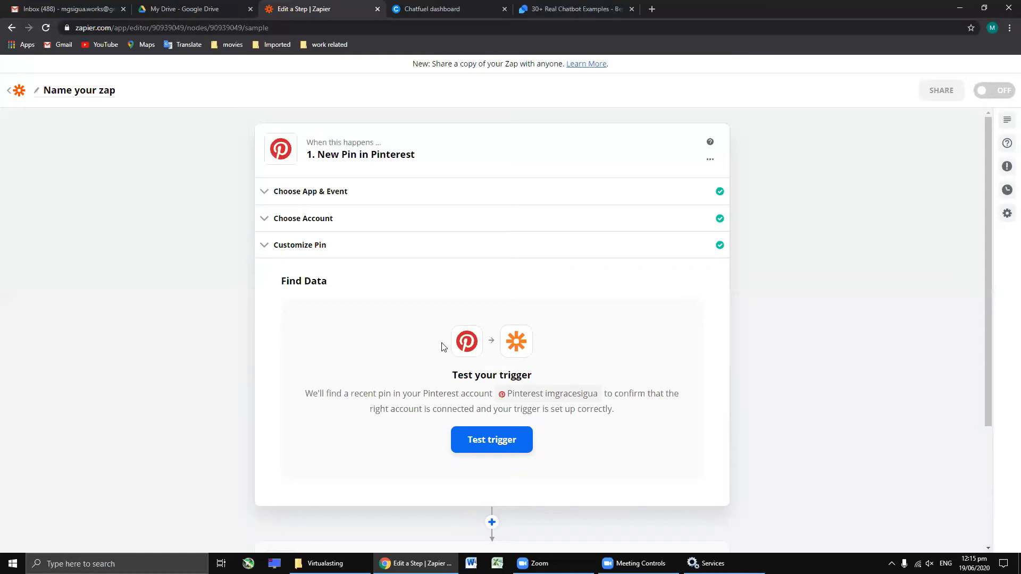
# - Test the Pinterest trigger, review the sample pin data and continue to the Zap's action step
pyautogui.click(494, 447)
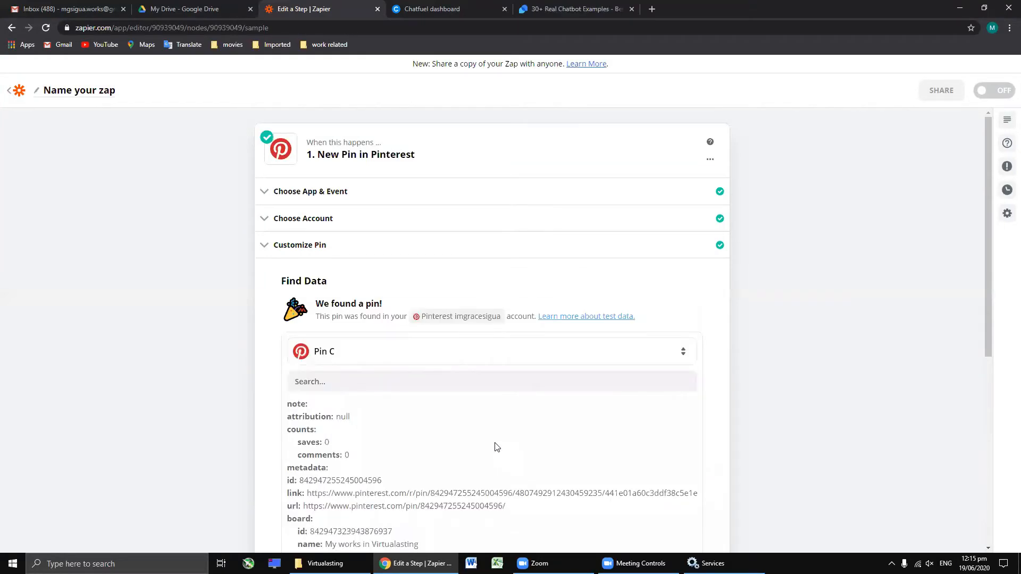
pyautogui.scroll(-2, 495, 447)
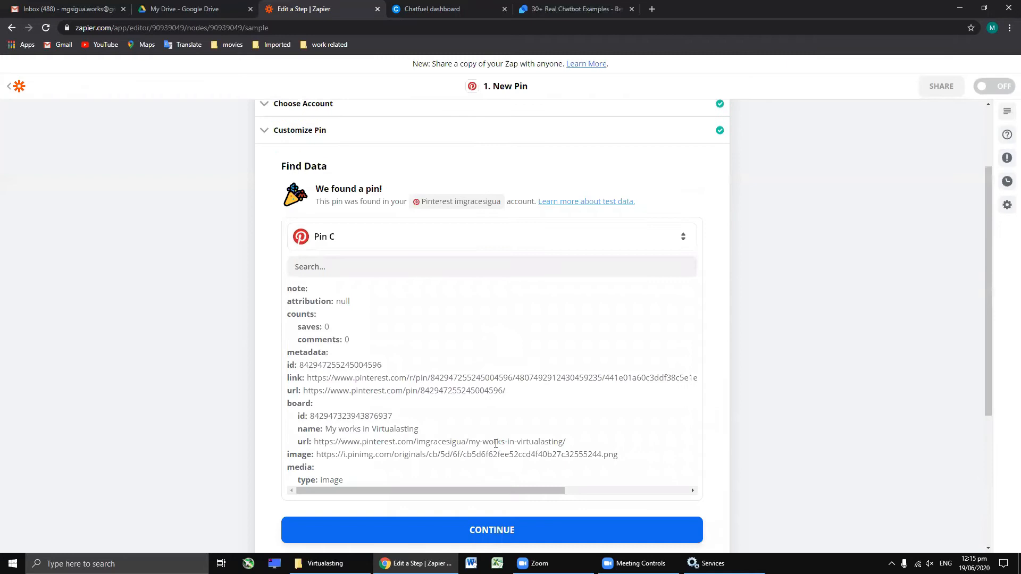
pyautogui.scroll(-1, 495, 443)
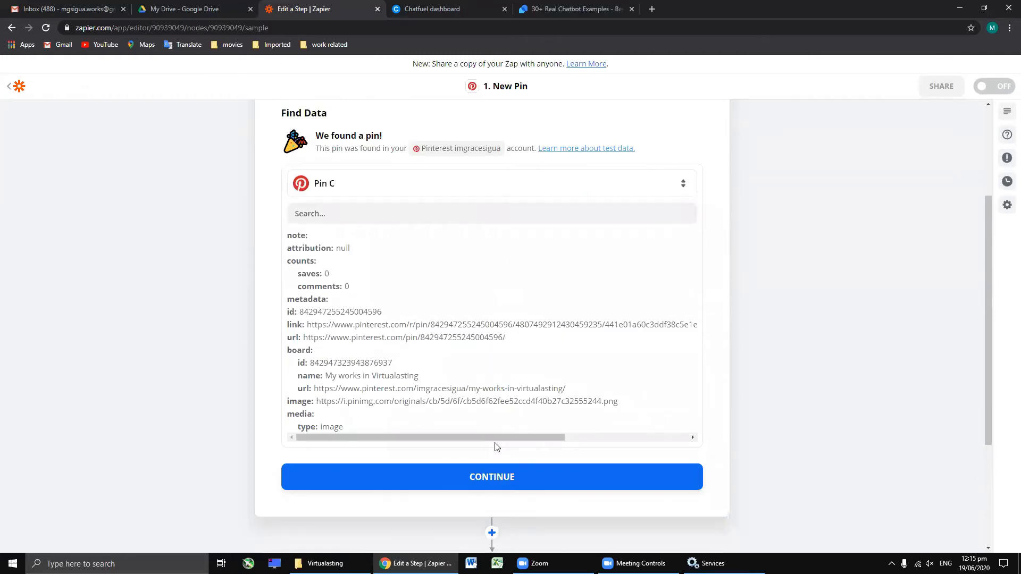
pyautogui.scroll(-2, 495, 447)
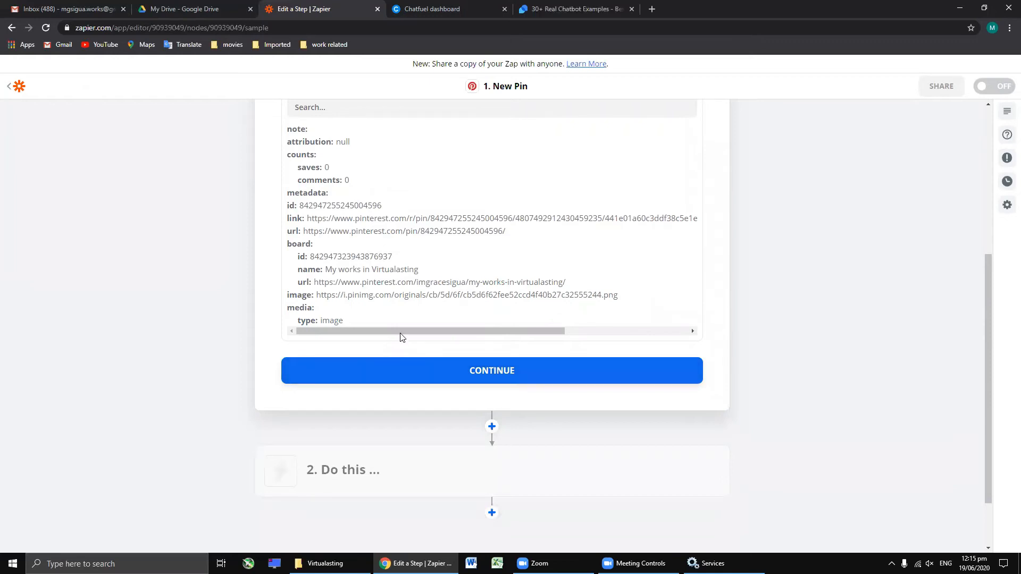
pyautogui.click(492, 379)
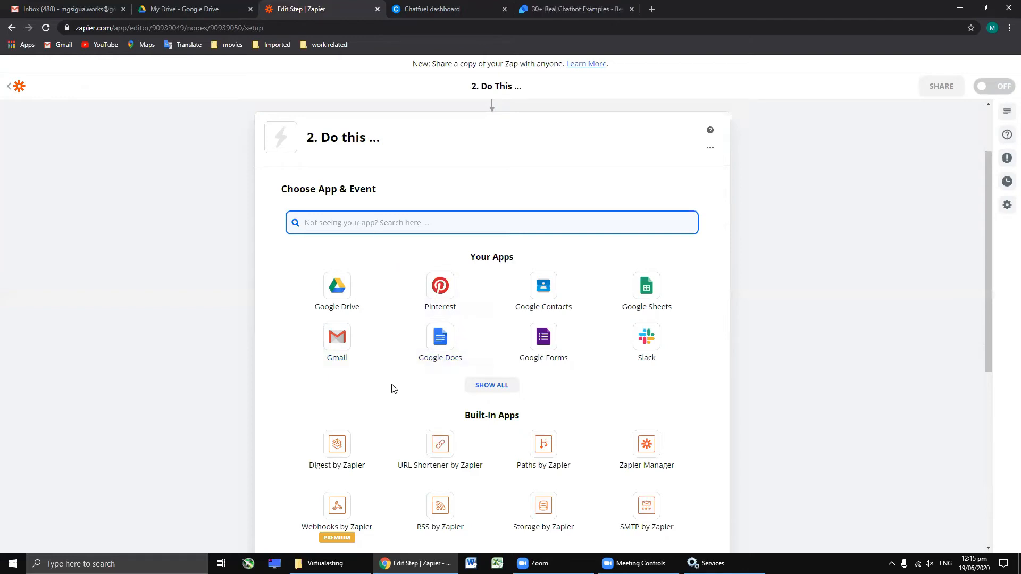
# - Choose Google Drive as the action app with the Create Folder event and continue to the account selection
pyautogui.click(339, 303)
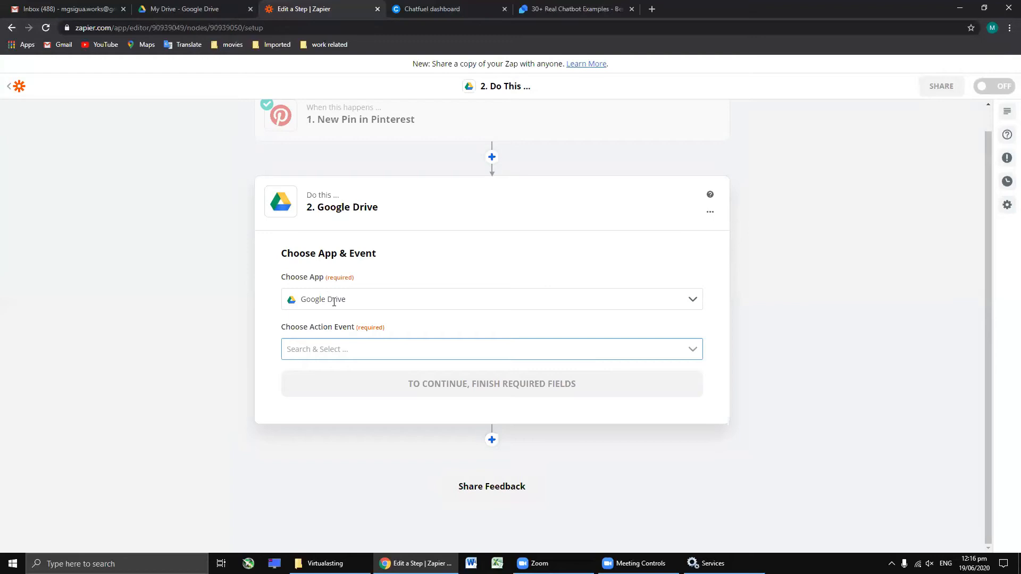
pyautogui.click(343, 351)
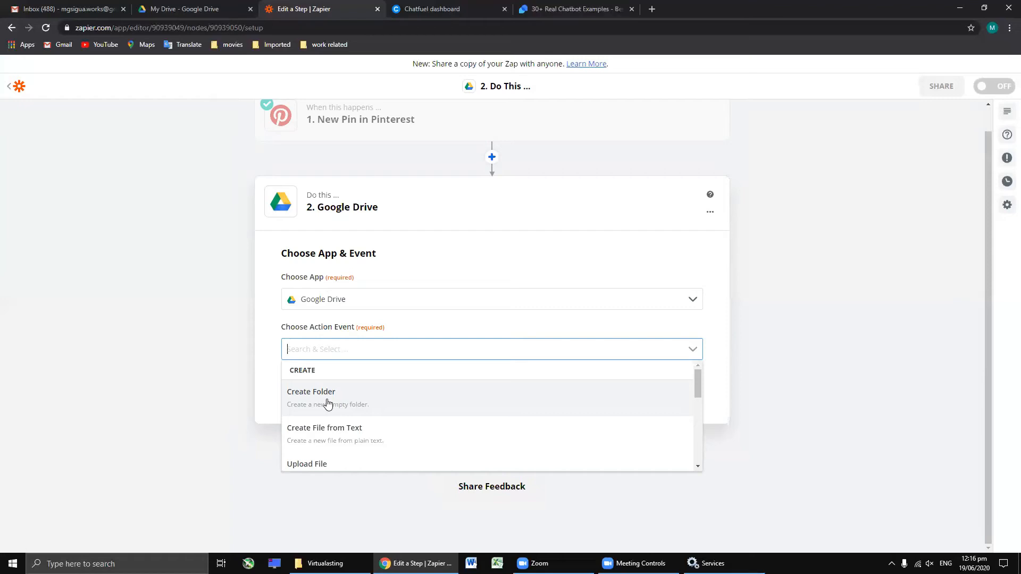
pyautogui.click(327, 403)
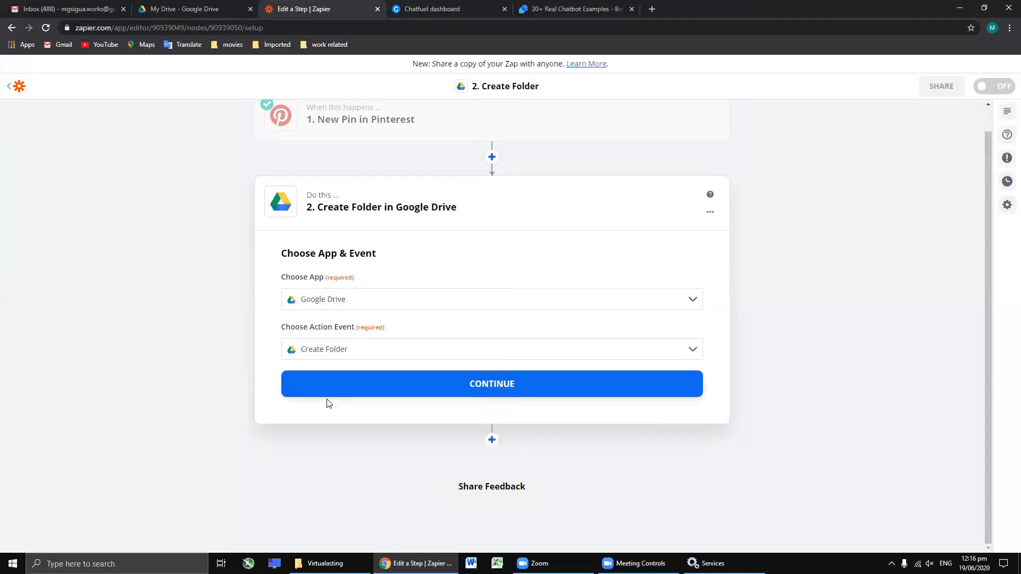
pyautogui.click(489, 393)
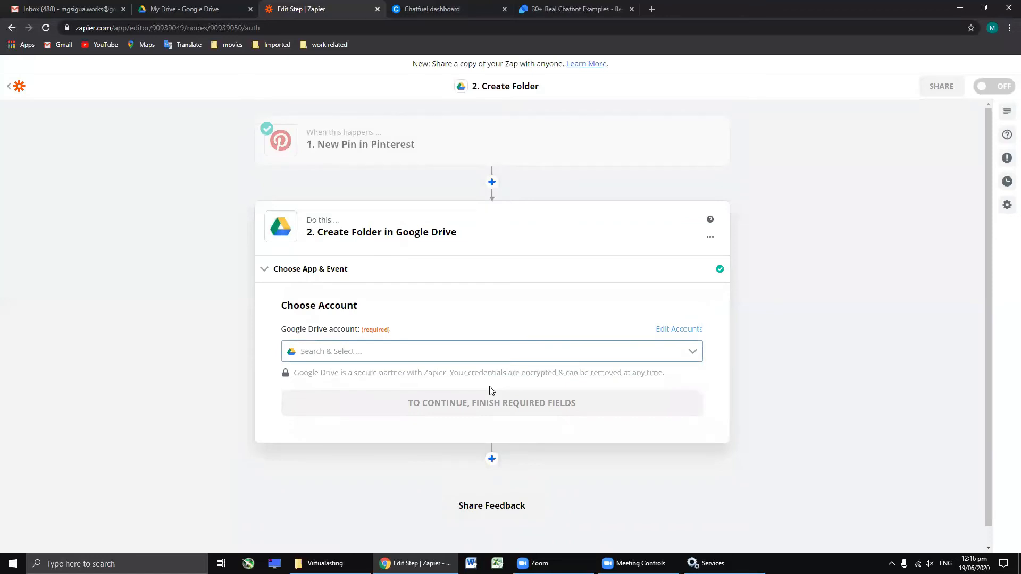
# - Select the already connected Google Drive account for the Create Folder action and continue to the folder customization
pyautogui.click(337, 354)
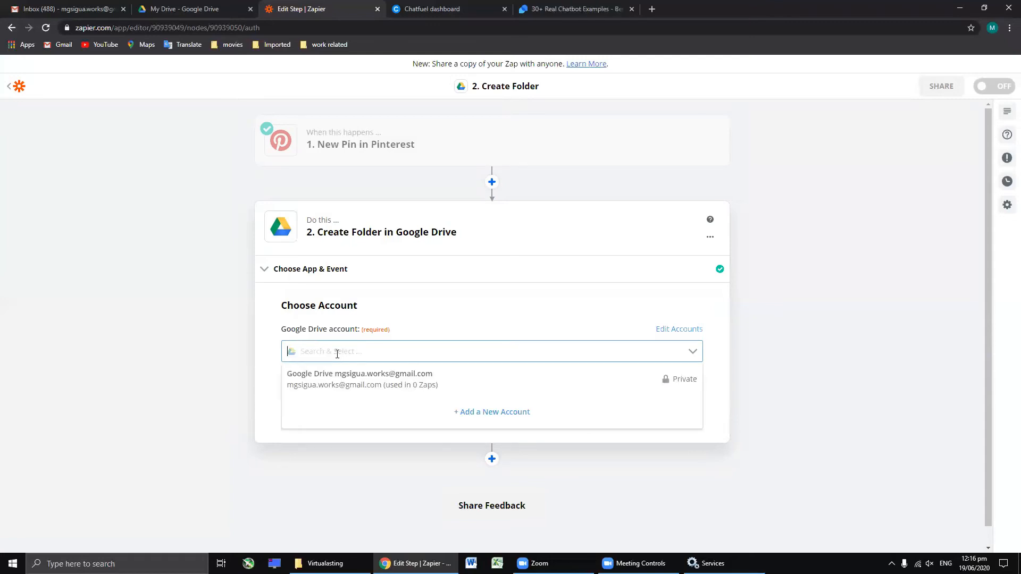
pyautogui.click(332, 381)
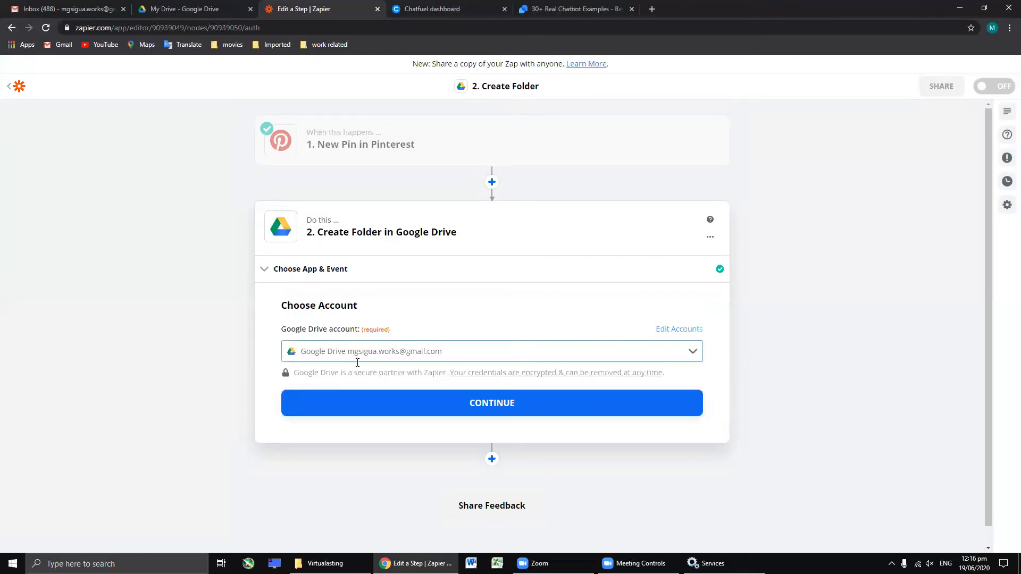
pyautogui.click(481, 404)
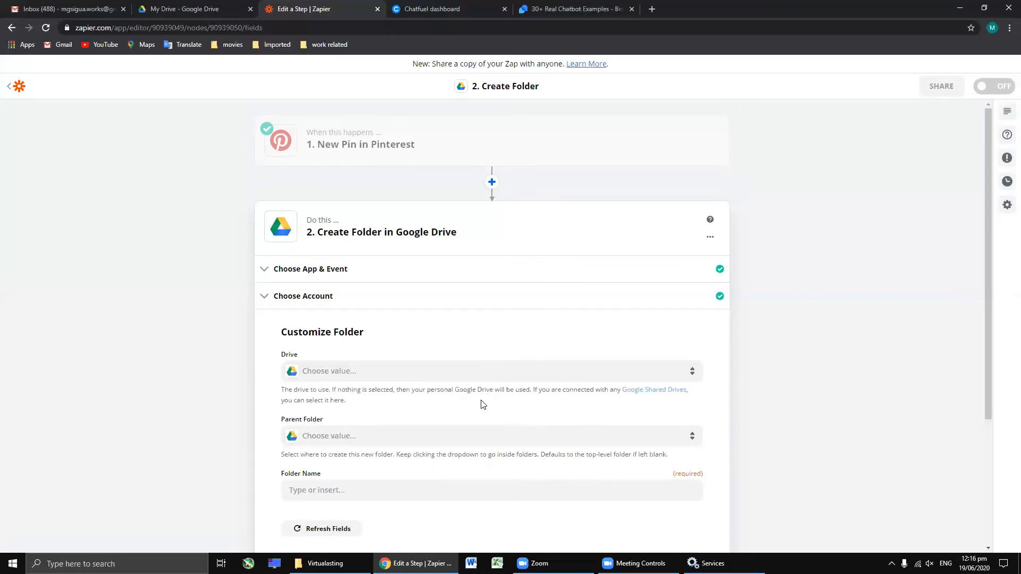
# - Set the new folder's drive to My Google Drive and its parent folder to Pinterest Folder
pyautogui.scroll(-2, 482, 404)
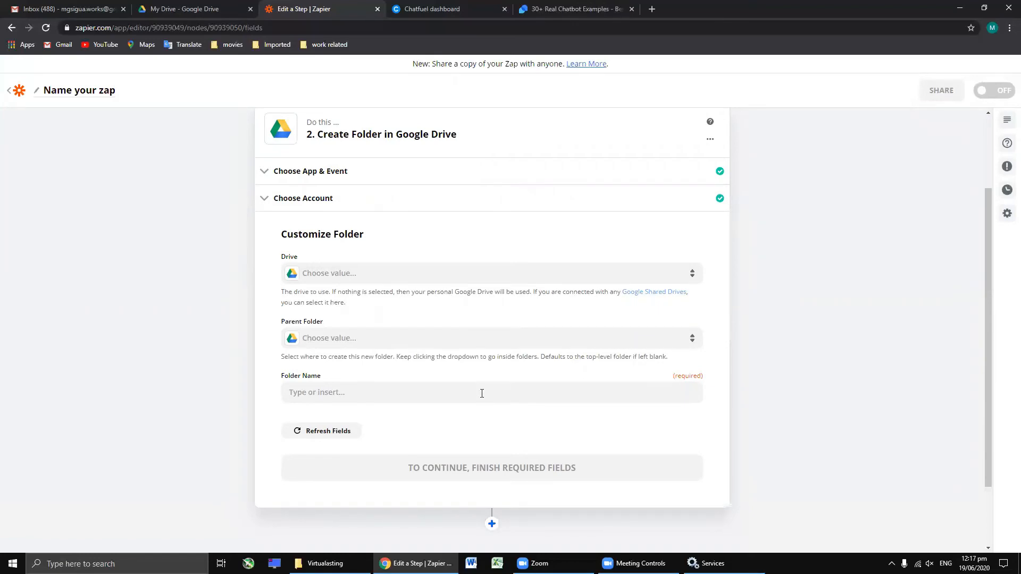
pyautogui.click(341, 274)
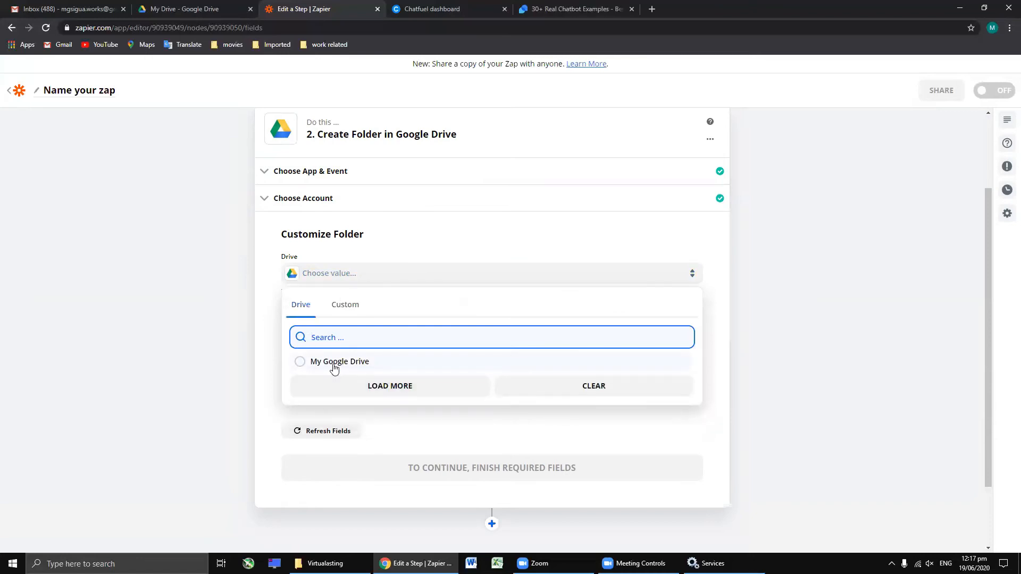
pyautogui.click(335, 368)
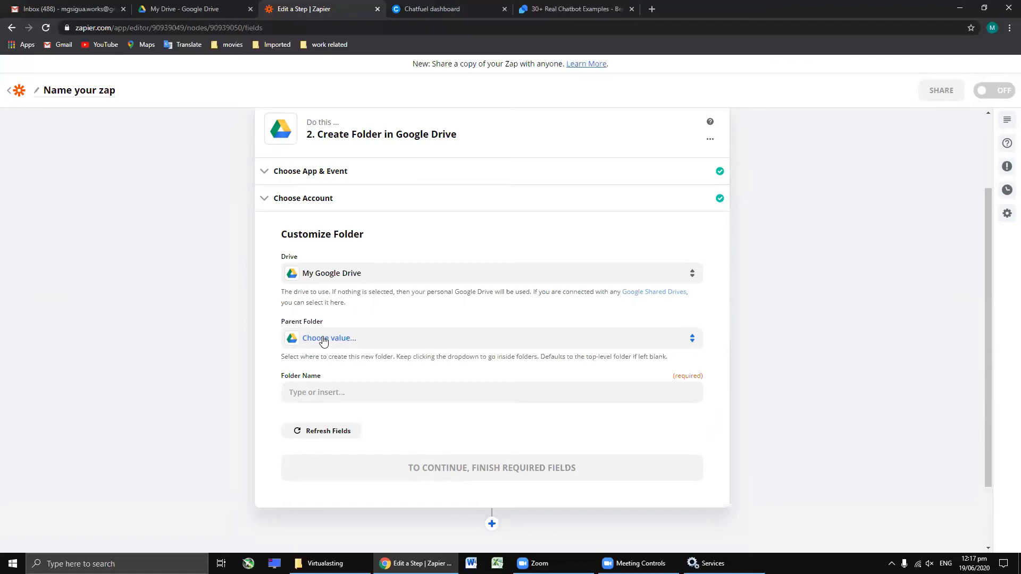
pyautogui.click(323, 341)
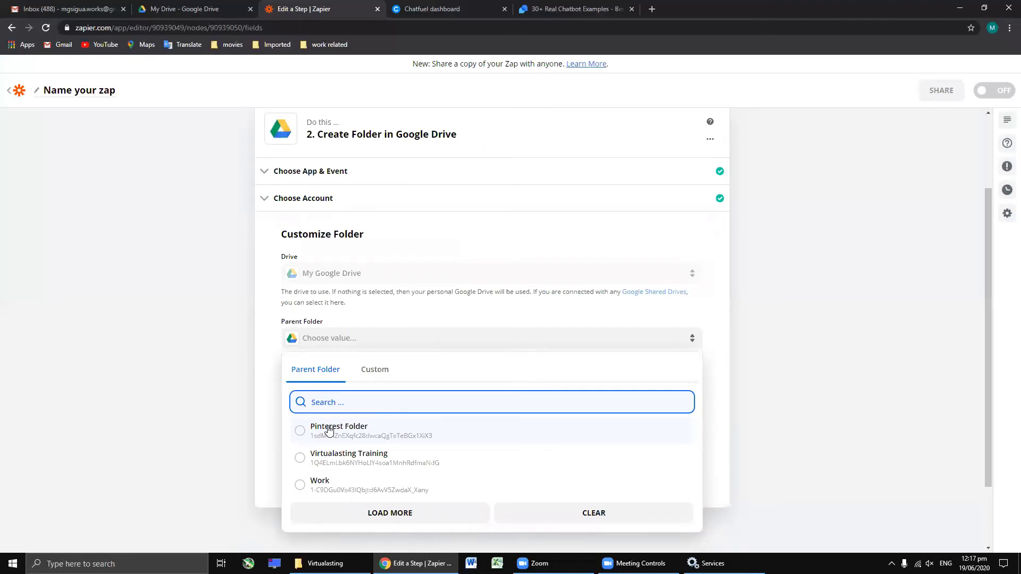
pyautogui.click(329, 430)
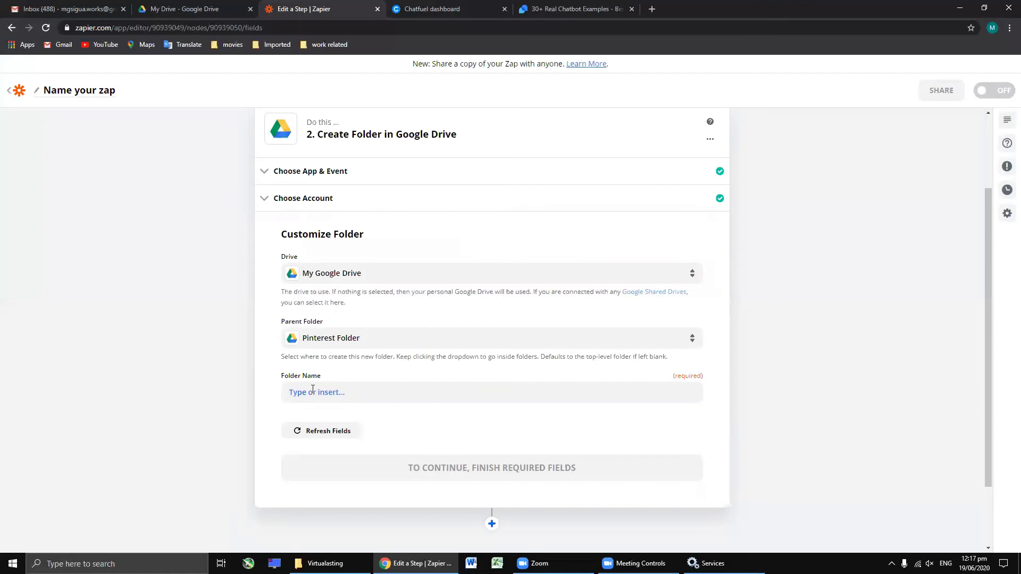
# - Insert the Board Name value from the New Pin in Pinterest trigger as the folder name
pyautogui.click(321, 393)
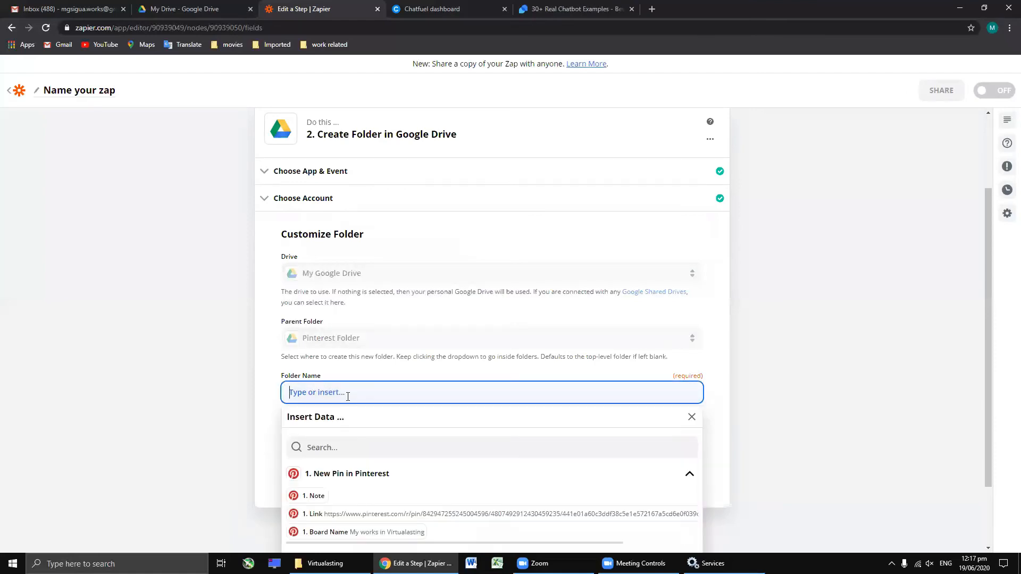
pyautogui.click(340, 480)
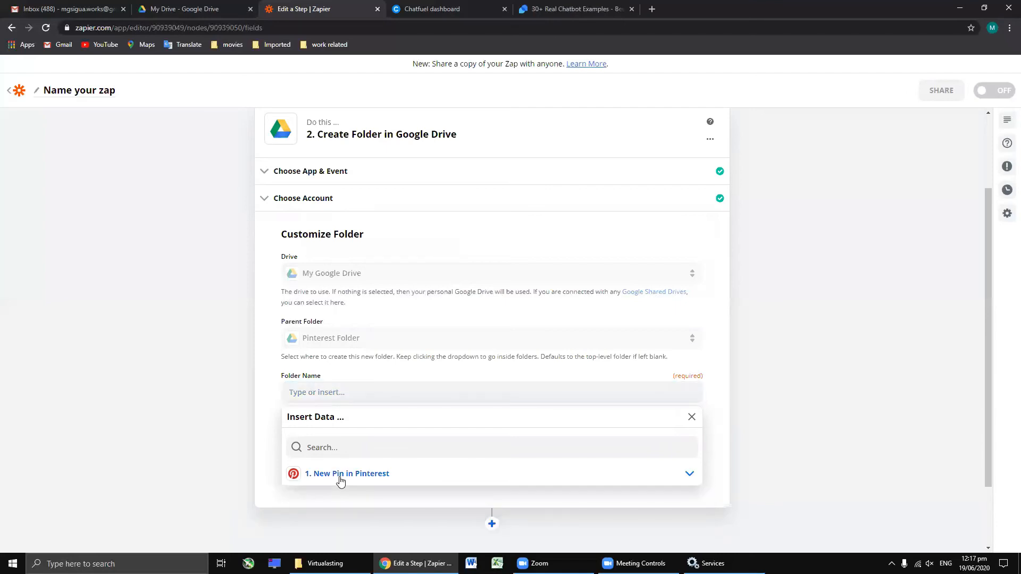
pyautogui.click(340, 474)
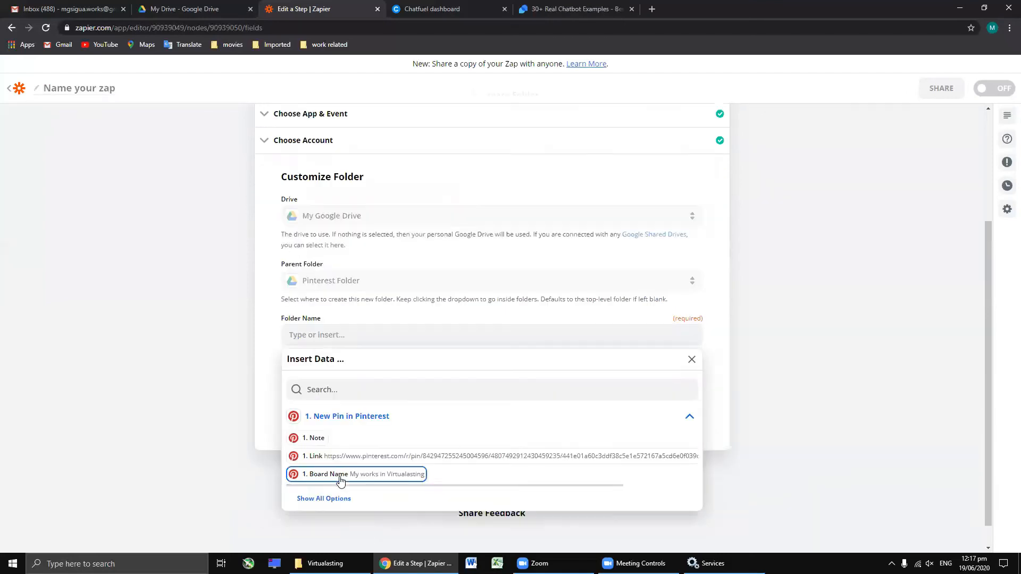
pyautogui.scroll(-1, 341, 483)
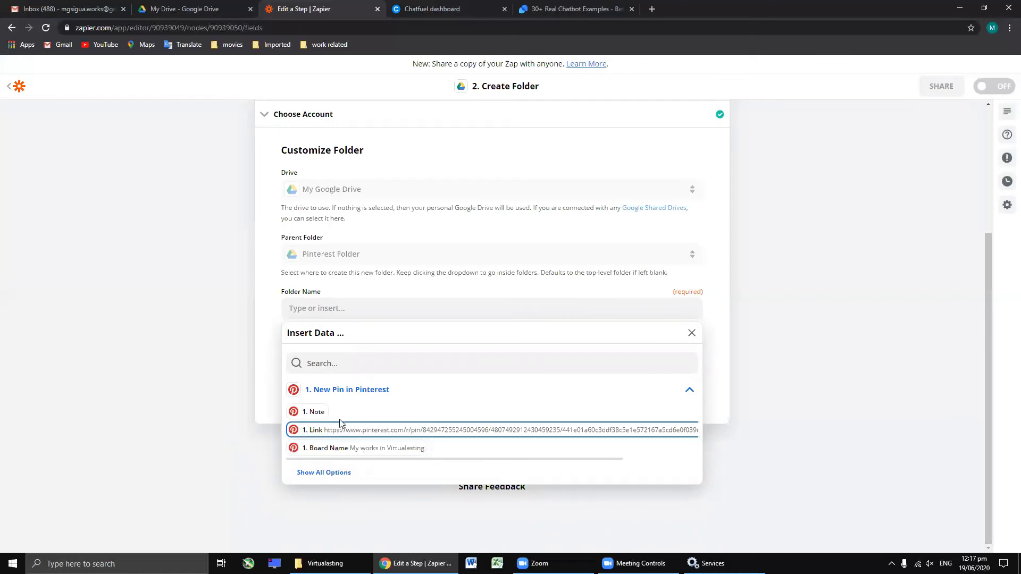
pyautogui.click(328, 450)
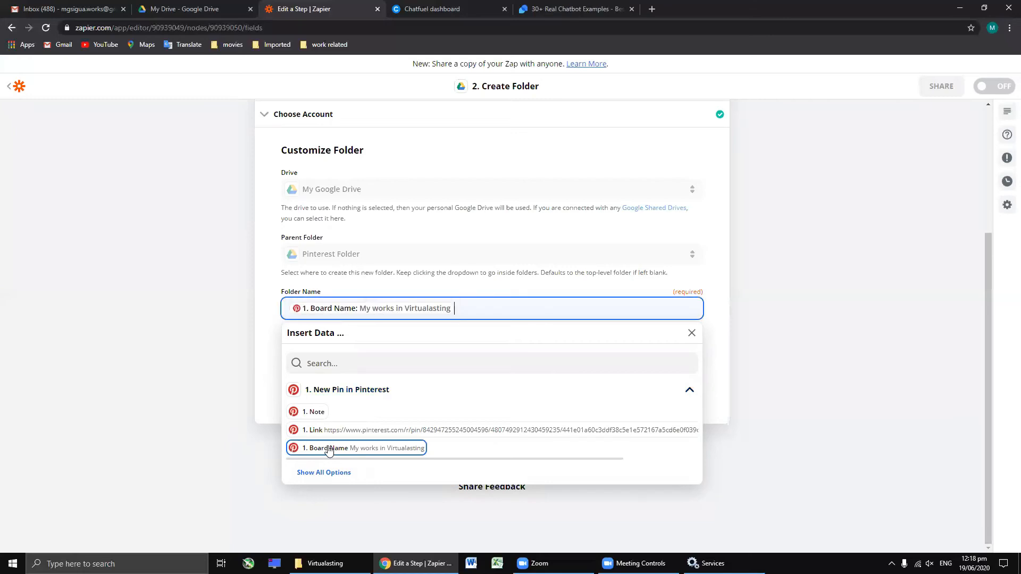
pyautogui.click(692, 333)
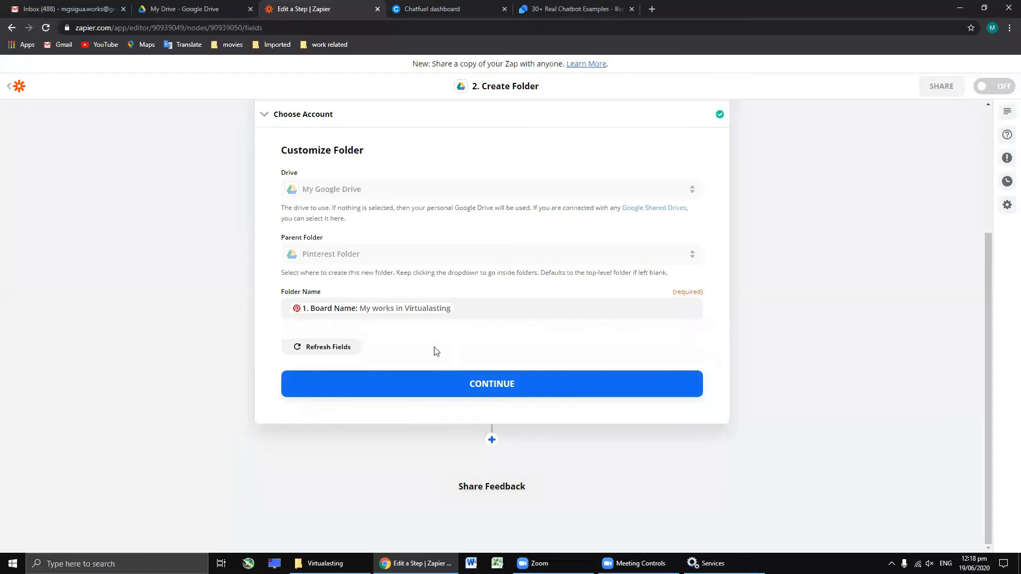
# - Continue to the Create Folder action's test, run it with review, and check the Pinterest Folder in Google Drive before returning to Zapier
pyautogui.click(496, 387)
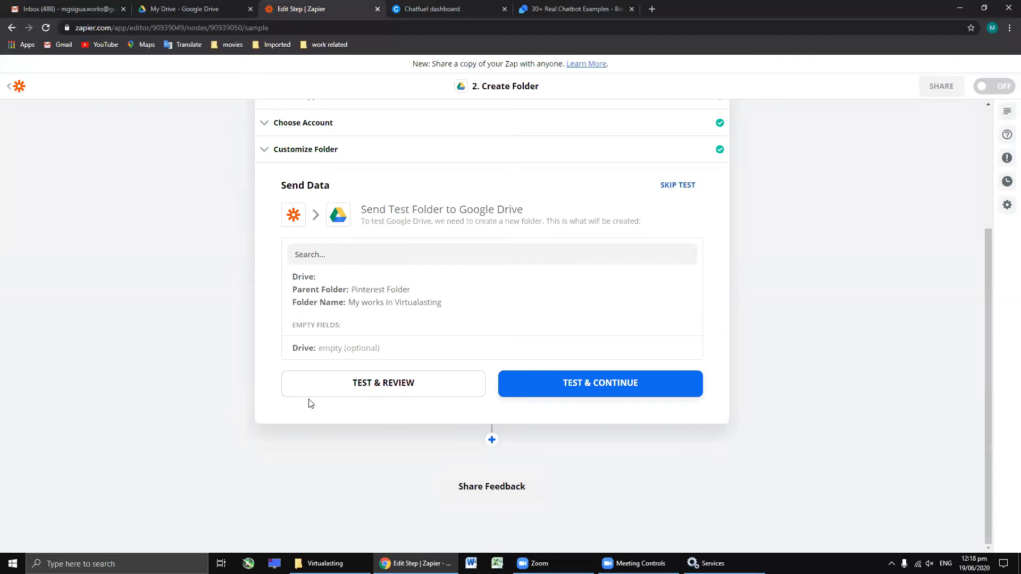
pyautogui.click(387, 390)
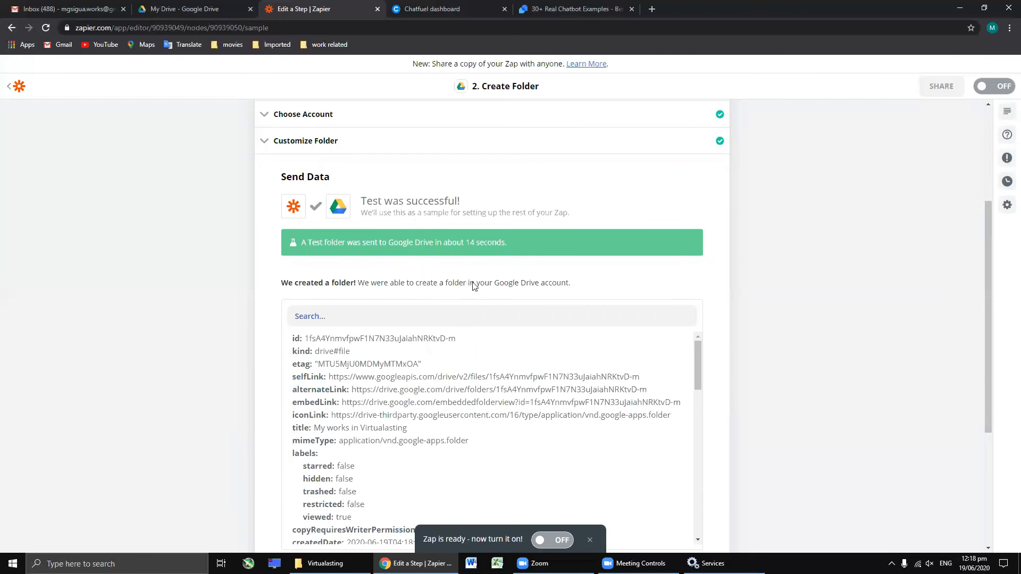
pyautogui.click(210, 9)
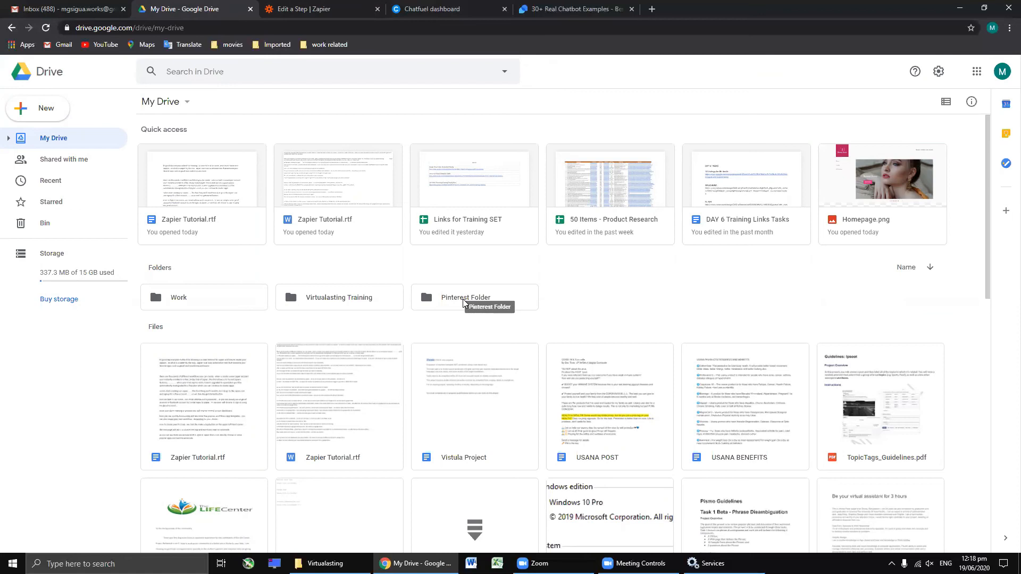
pyautogui.doubleClick(463, 299)
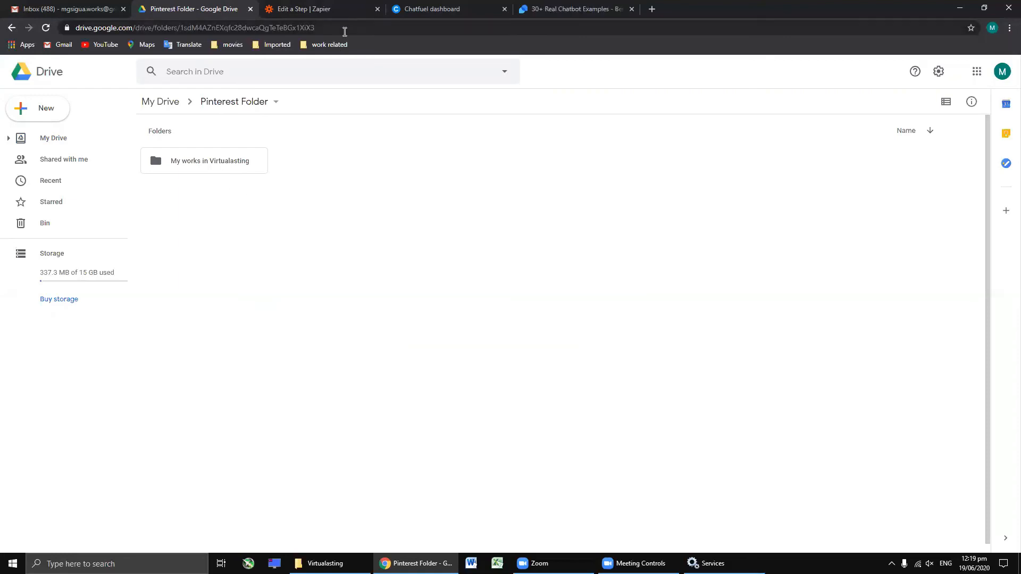
pyautogui.click(303, 9)
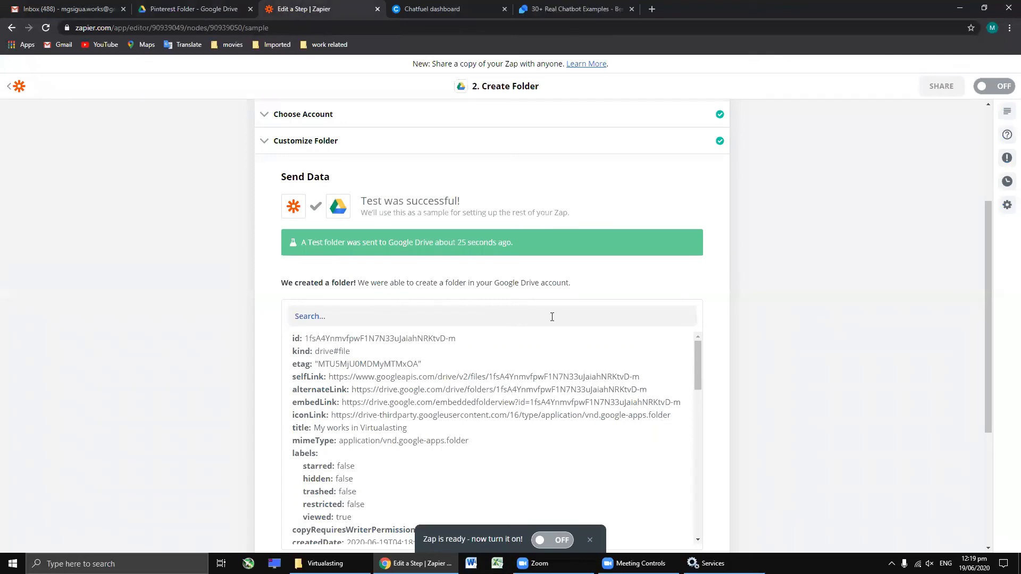
# - Finish editing the Zap, turn it on and open the list of Zaps
pyautogui.scroll(-5, 549, 384)
pyautogui.moveTo(985, 335); pyautogui.dragTo(982, 448)
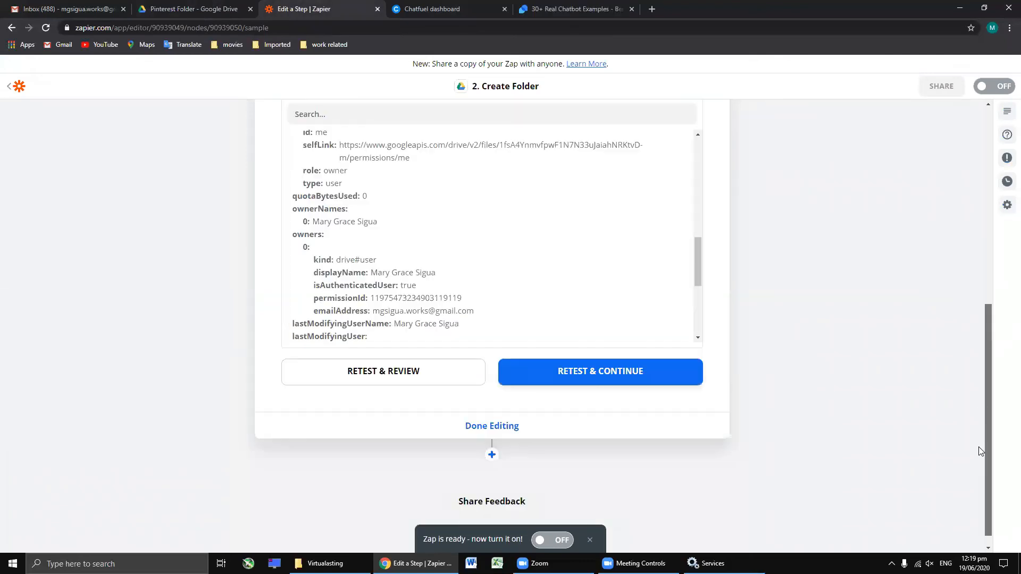
pyautogui.click(479, 415)
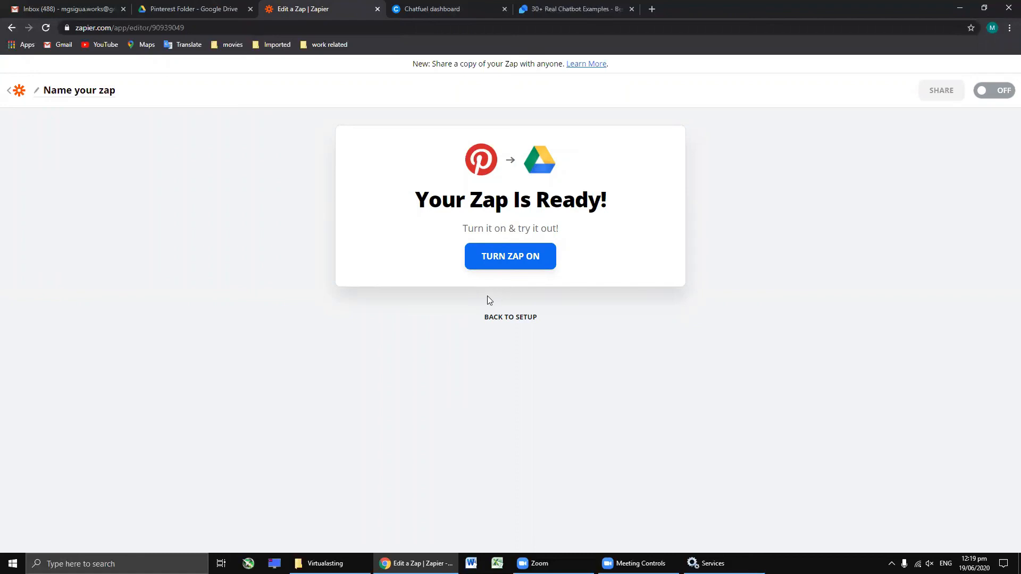
pyautogui.click(509, 258)
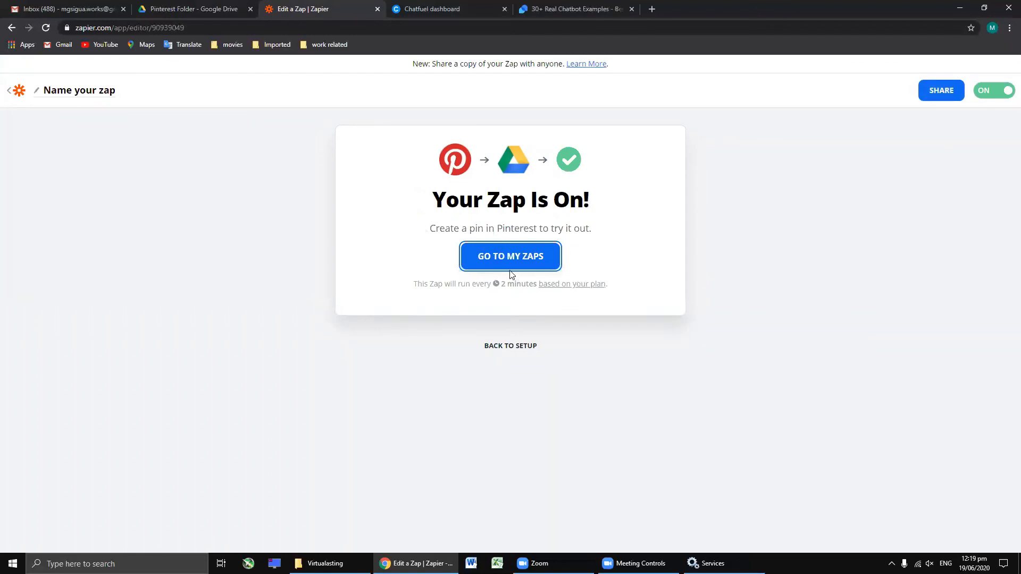
pyautogui.click(517, 258)
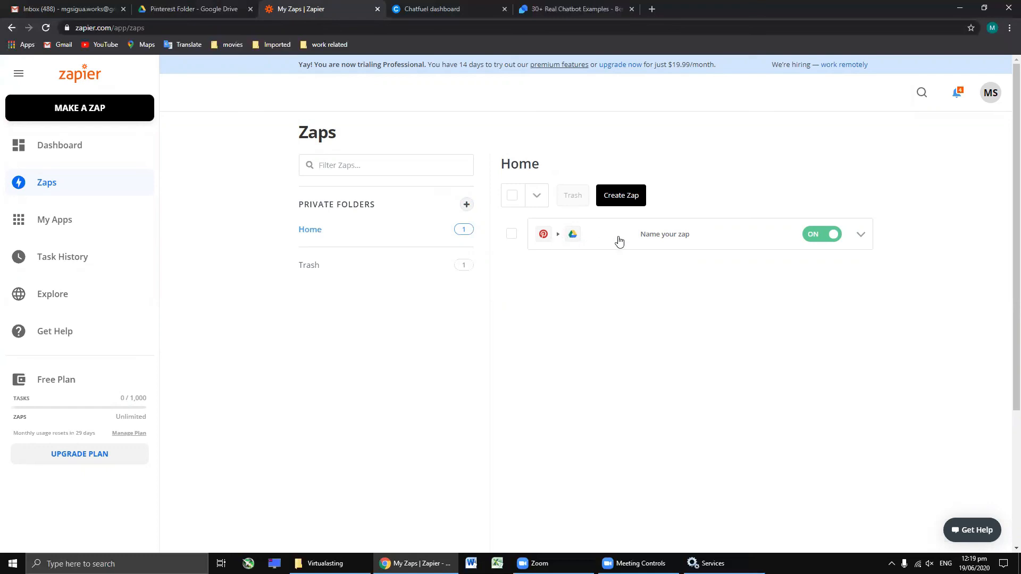
# - Open the Pinterest to Google Drive Zap, name it "pinterest and gmail drive zap" and return to the list of Zaps
pyautogui.click(667, 239)
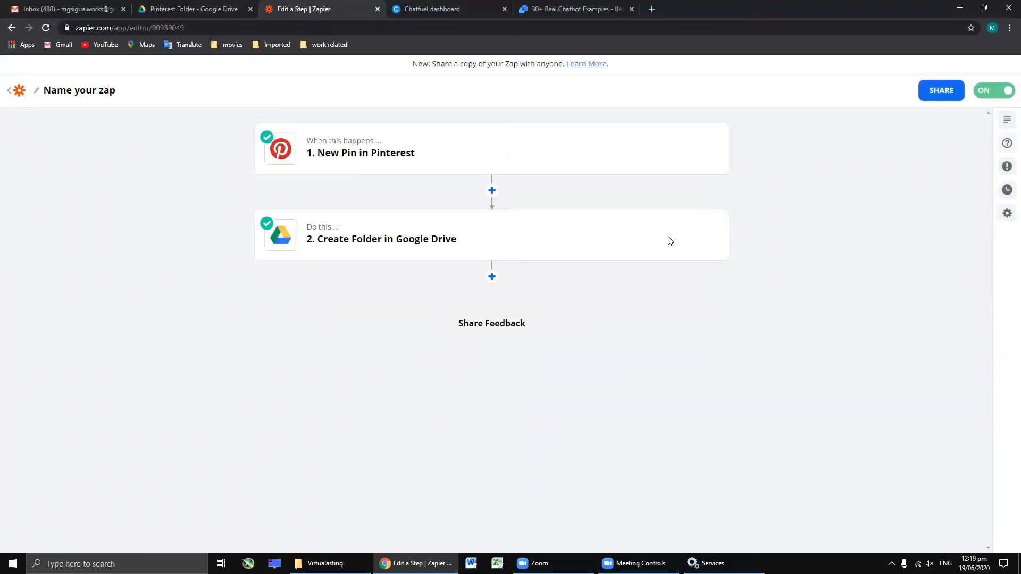
pyautogui.click(76, 91)
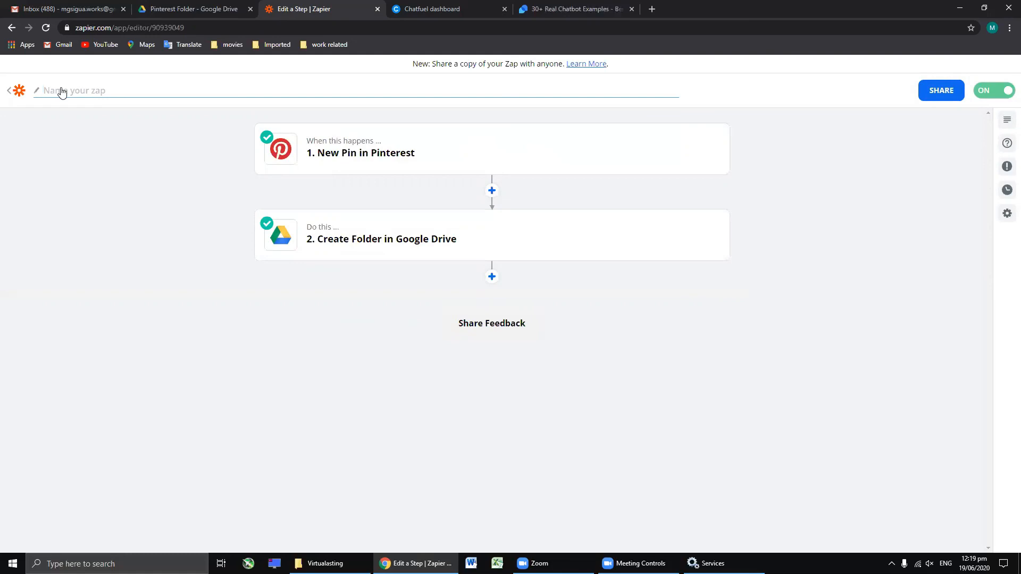
pyautogui.write('my')
pyautogui.press('BackSpace')
pyautogui.write('pinterest and gmail drive zap')
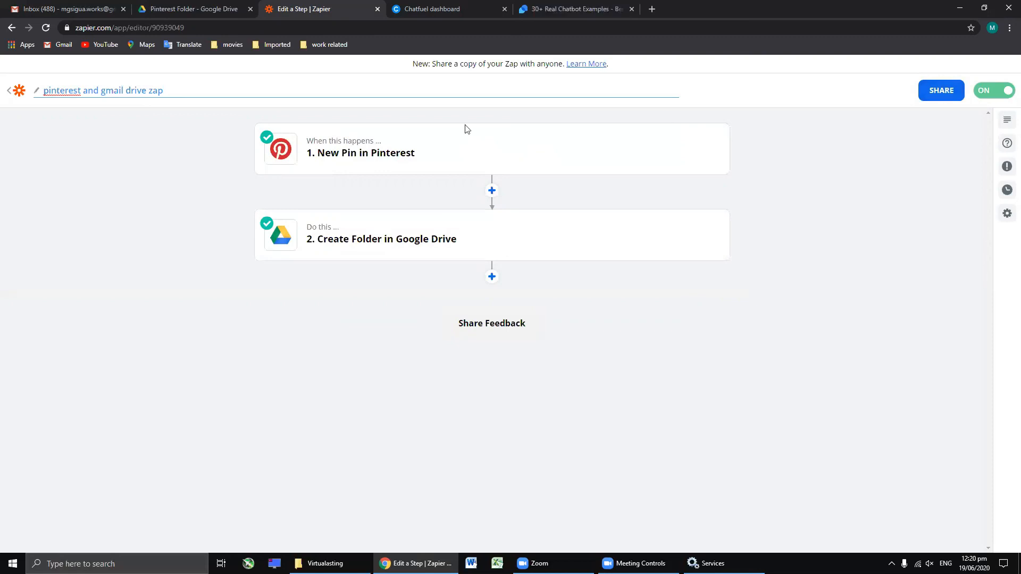
pyautogui.click(2, 120)
pyautogui.click(13, 97)
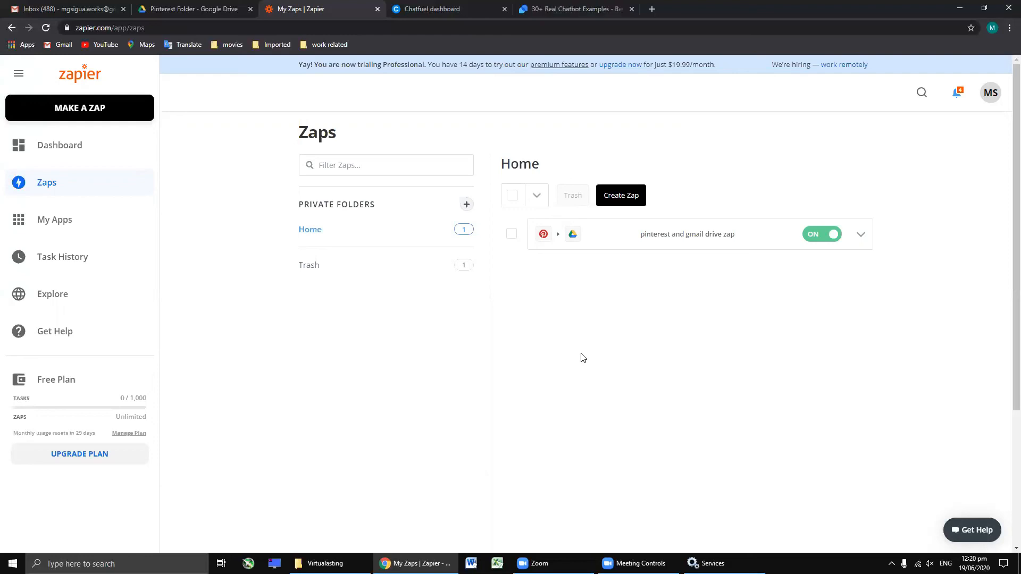
pyautogui.scroll(-2, 582, 358)
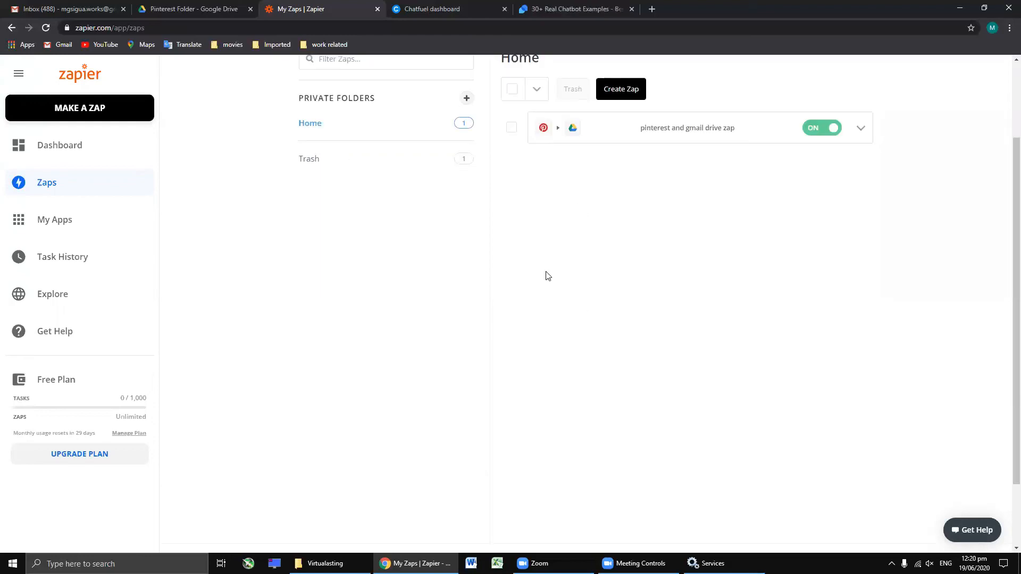
pyautogui.scroll(2, 543, 344)
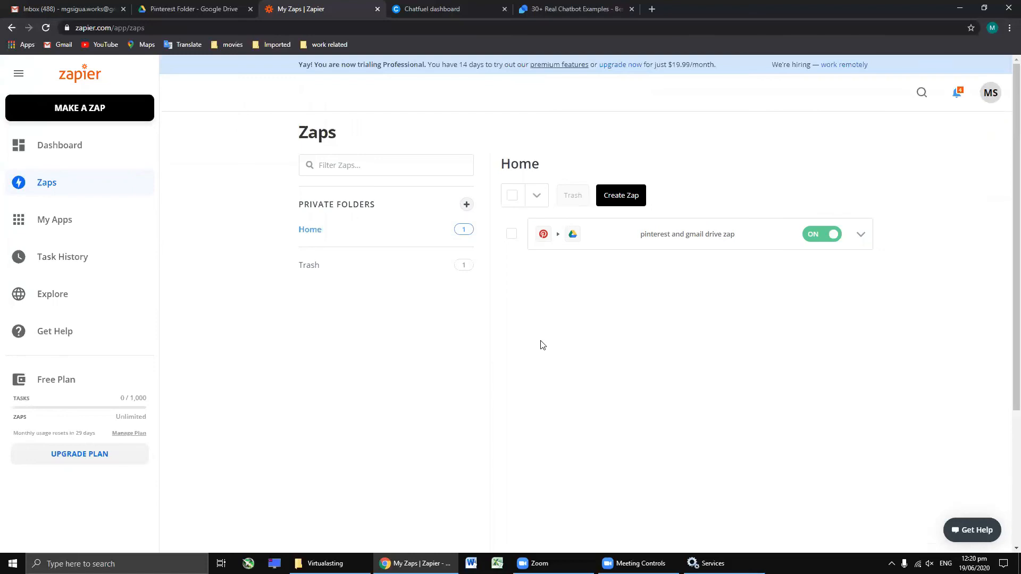